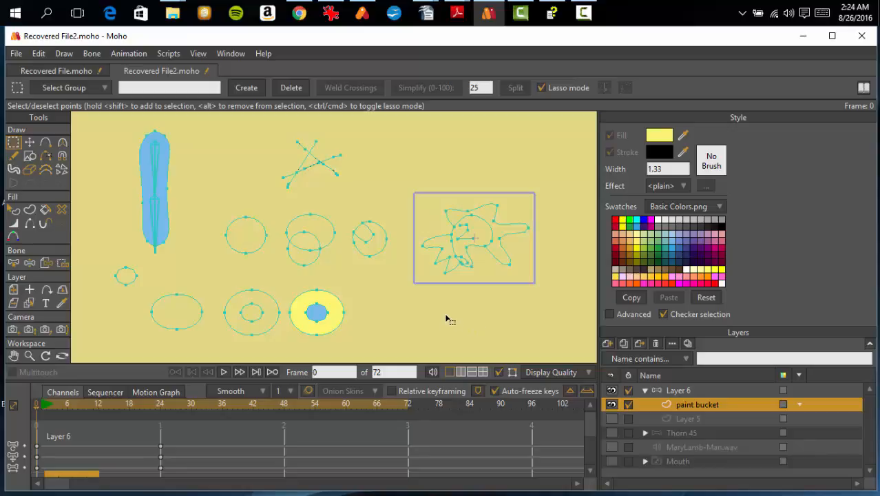
Fill the lone circle beside the overlapping ellipses with yellow using the Paint Bucket tool.
click(46, 211)
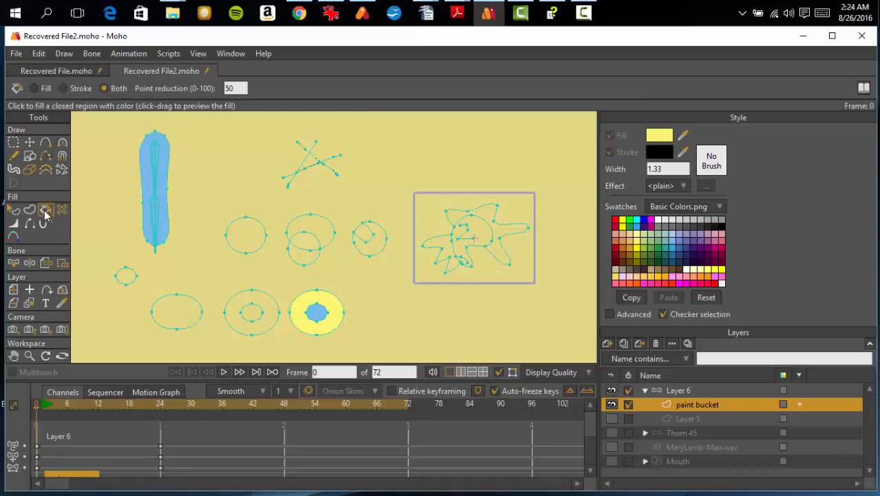
scroll(308, 214, down, 3)
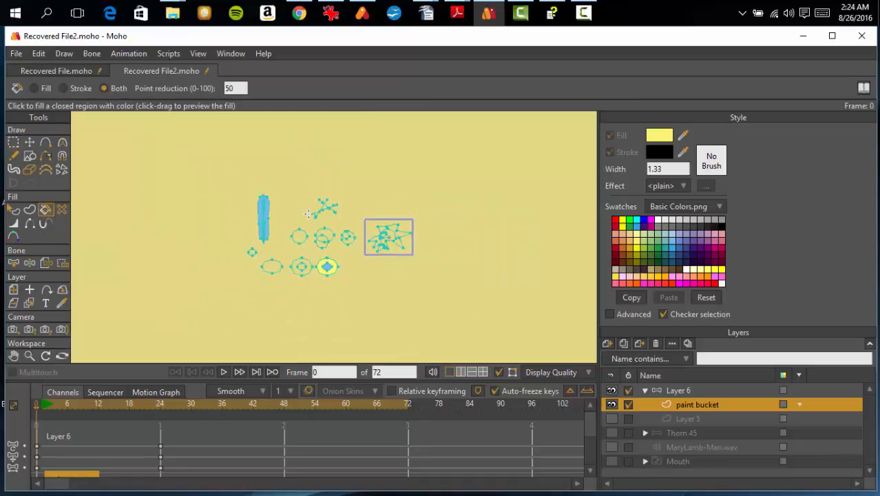
scroll(308, 215, up, 6)
drag(155, 270, 219, 265)
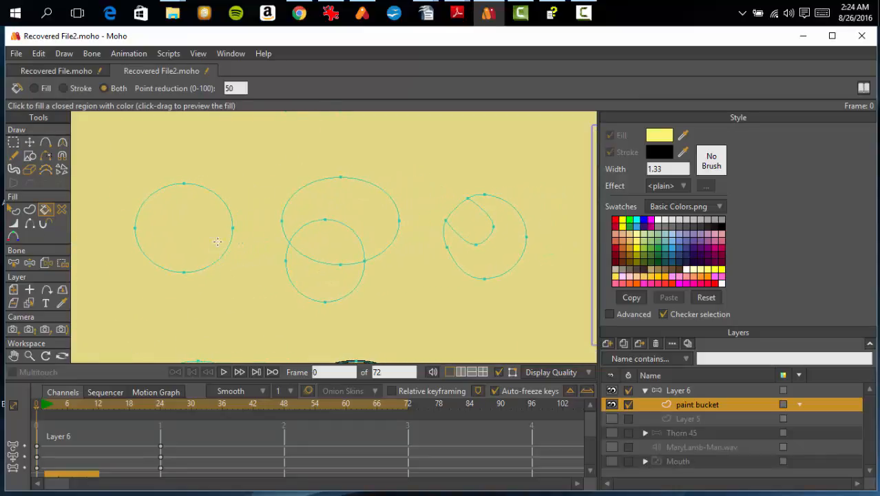
click(180, 229)
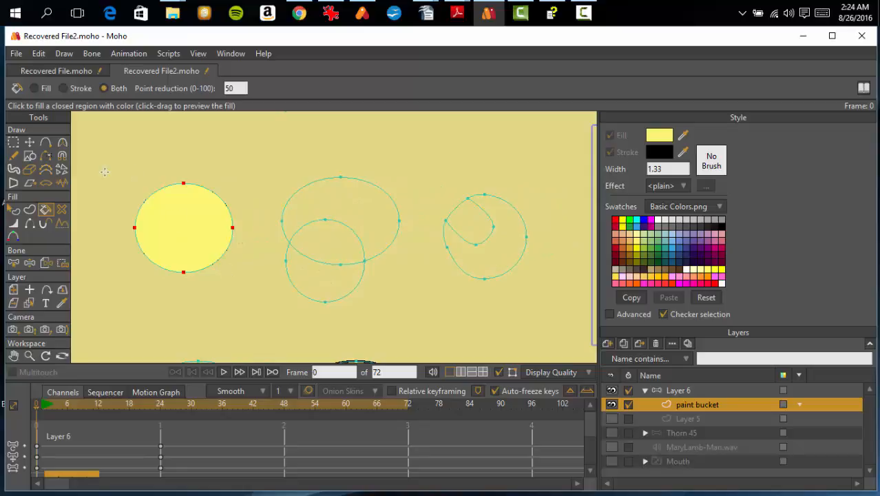
Move the filled yellow circle slightly down and to the left with Transform Points, and clear the selection.
click(29, 142)
click(99, 167)
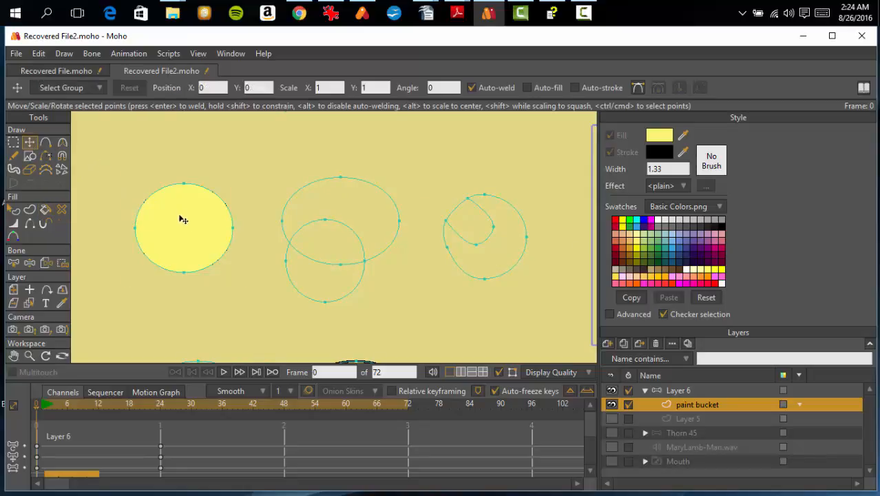
click(184, 230)
mouse_move(211, 257)
mouse_down()
mouse_move(250, 243)
mouse_move(198, 241)
mouse_move(189, 256)
mouse_move(198, 258)
mouse_up()
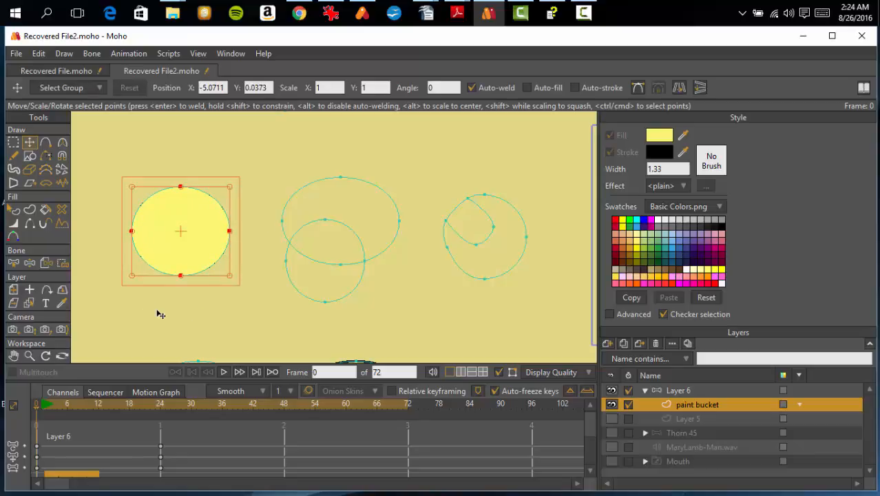
click(170, 315)
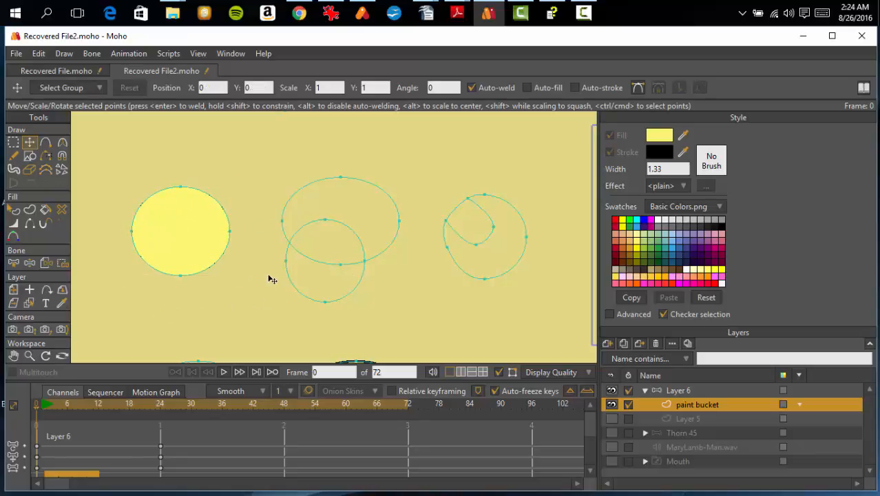
Fill the lower crescent of the overlapping ellipses with yellow, and set the Paint Bucket's point reduction to 0.
click(47, 211)
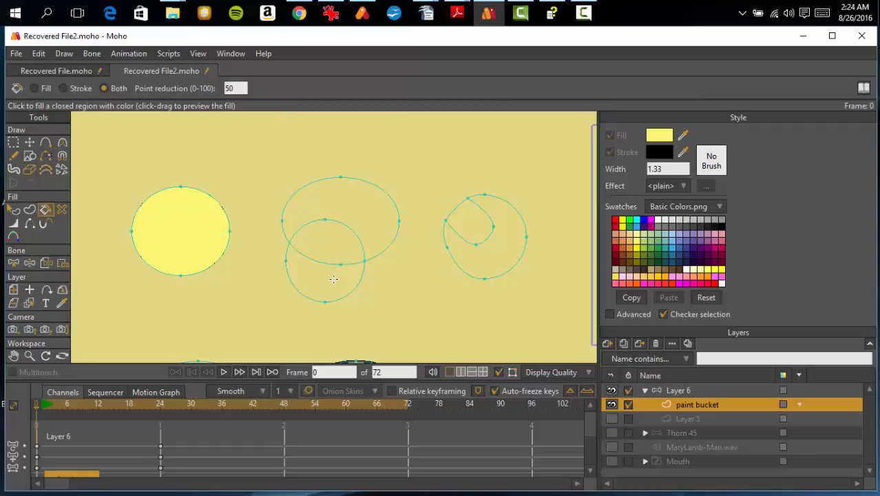
drag(334, 279, 325, 293)
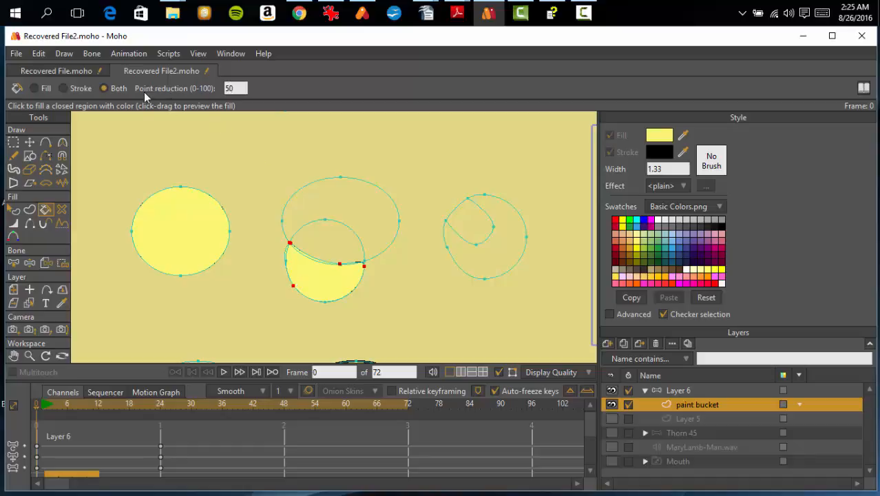
click(237, 89)
text(0)
key(Return)
Delete the lower crescent's fill shape, and move its leftover points off the overlapping ellipses and delete them.
click(62, 209)
click(317, 288)
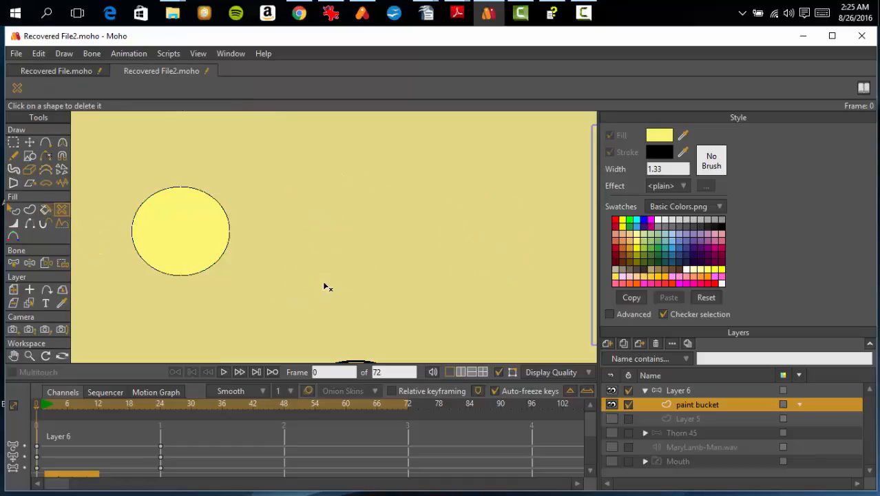
click(45, 211)
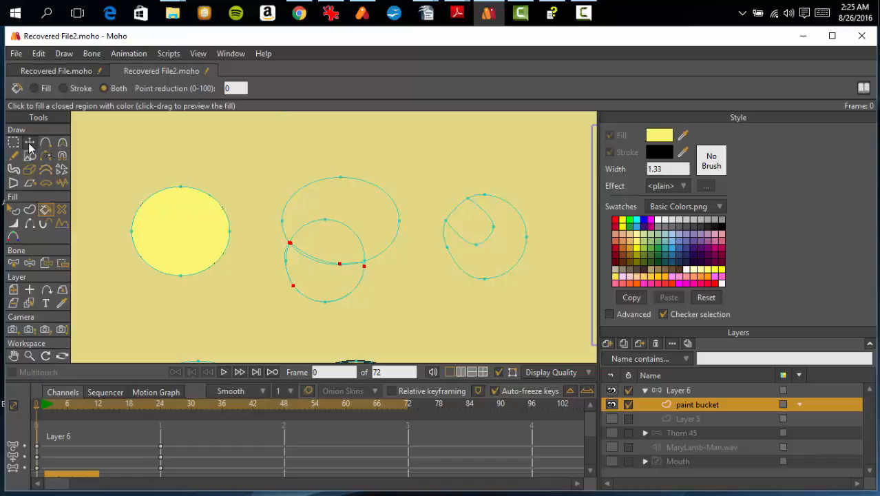
click(30, 143)
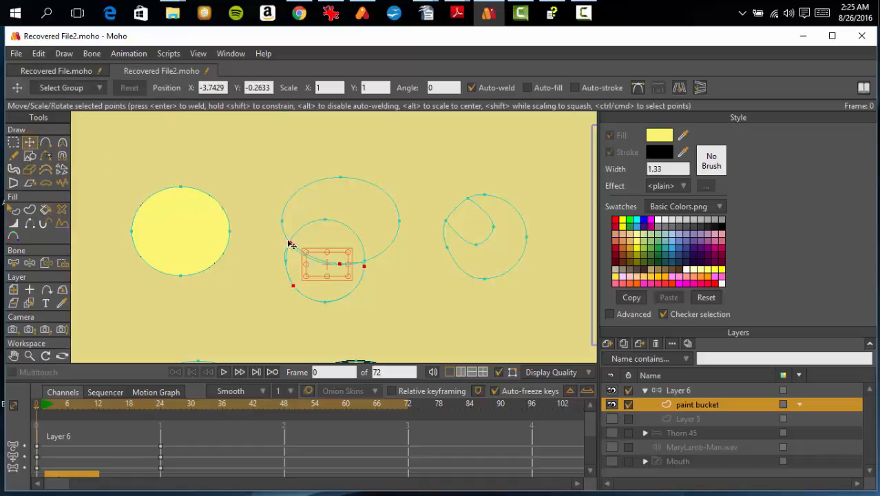
drag(316, 285, 429, 166)
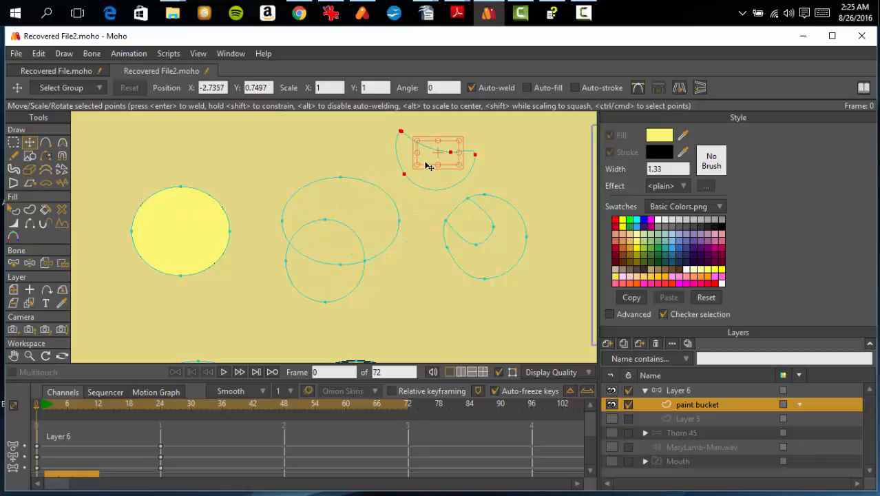
key(Delete)
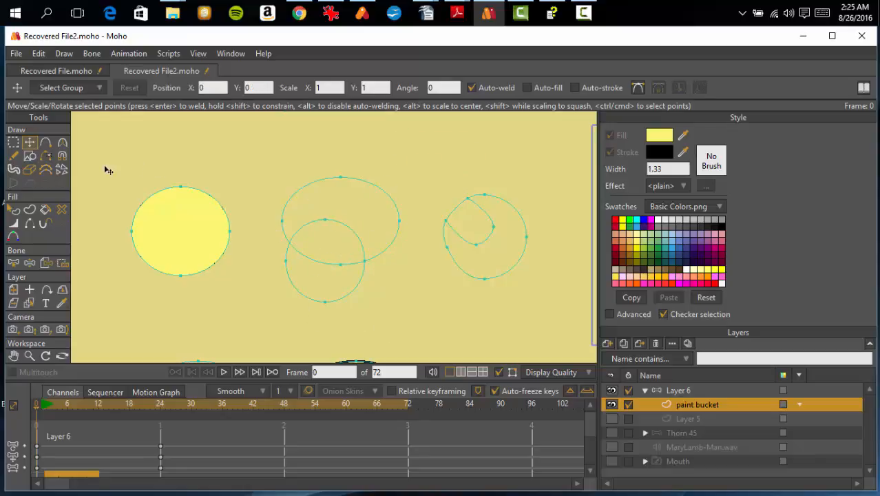
Fill the lower crescent of the overlapping ellipses with yellow and move the filled piece down and left, clear of them.
click(45, 209)
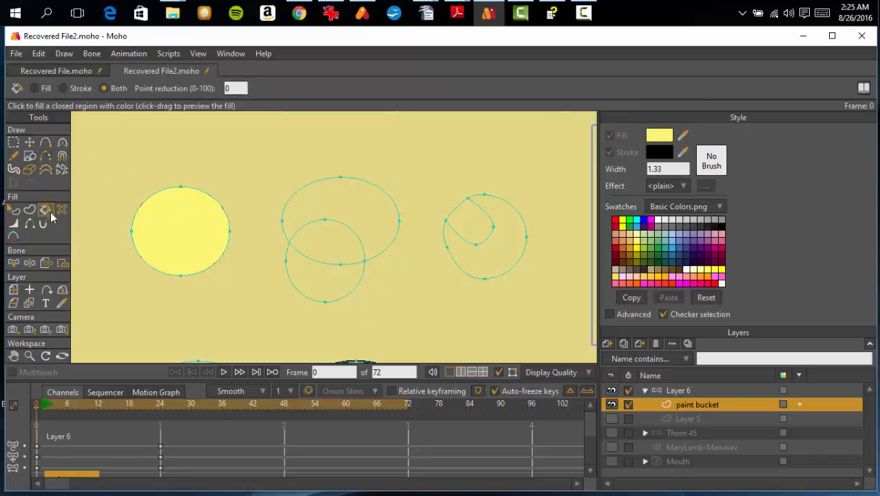
click(322, 283)
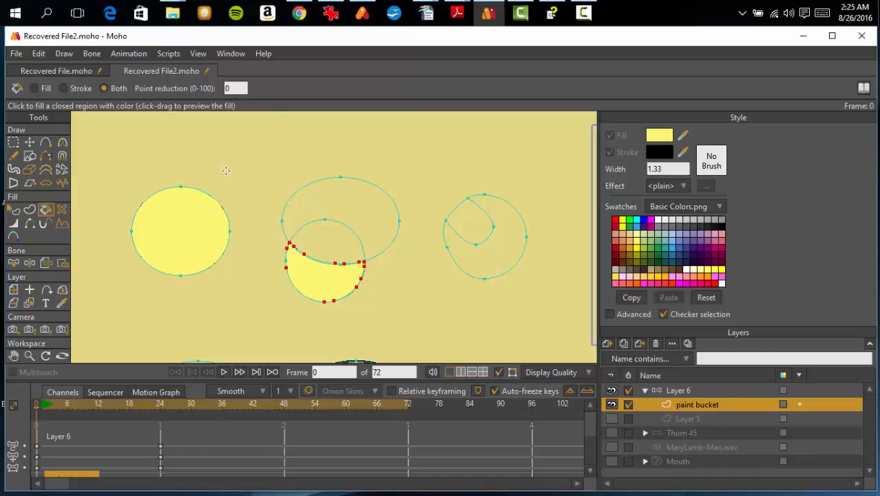
click(30, 144)
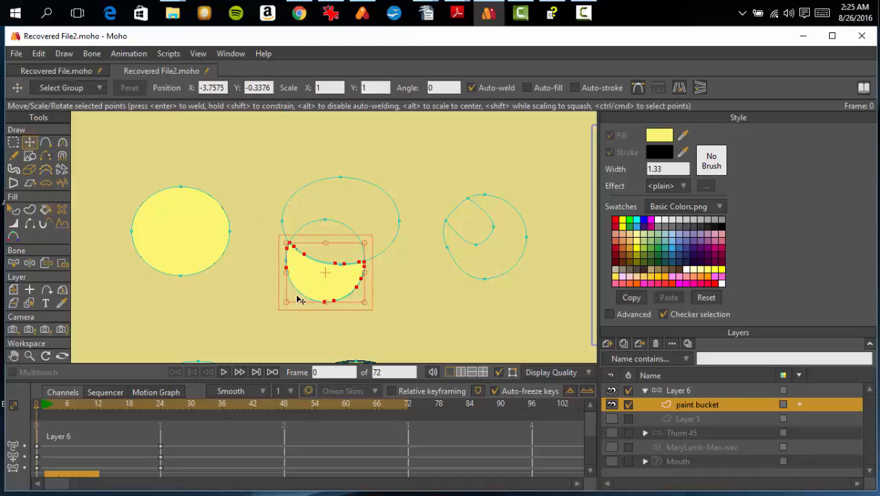
mouse_move(309, 297)
mouse_down()
mouse_move(256, 332)
mouse_move(236, 335)
mouse_up()
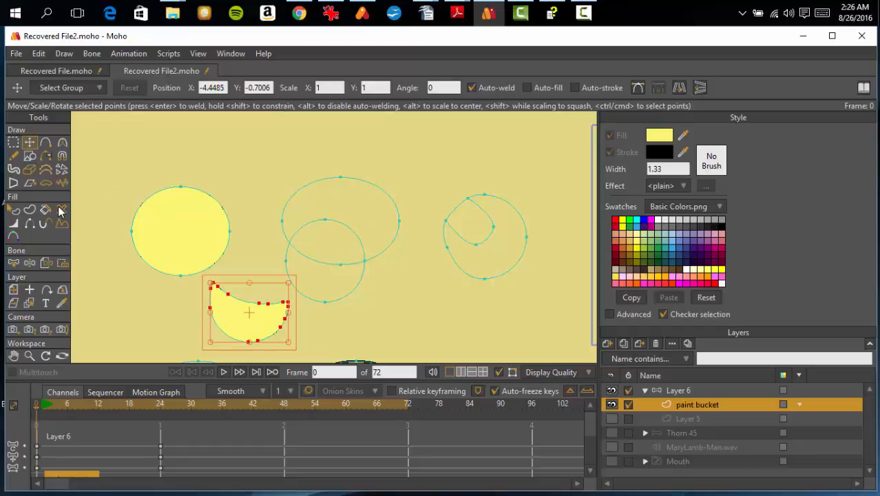
Fill the shared area of the overlapping ellipses with pale blue and move the filled piece above and left of them.
click(49, 211)
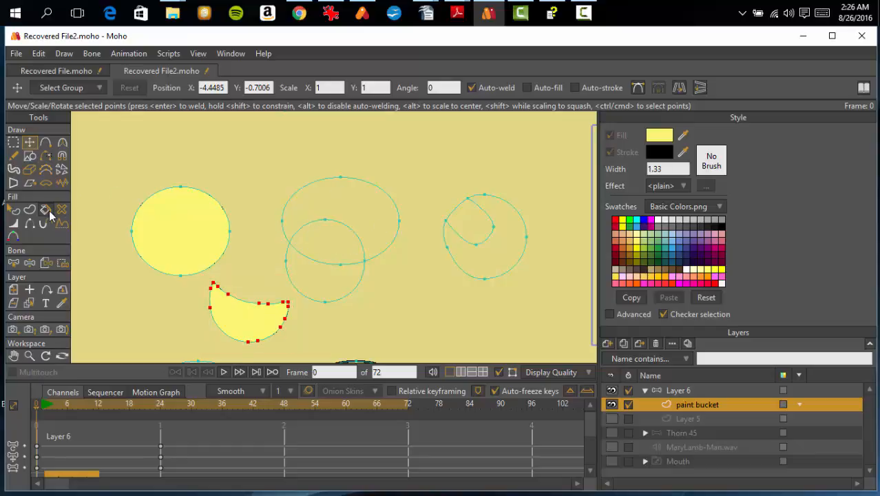
click(667, 233)
click(354, 244)
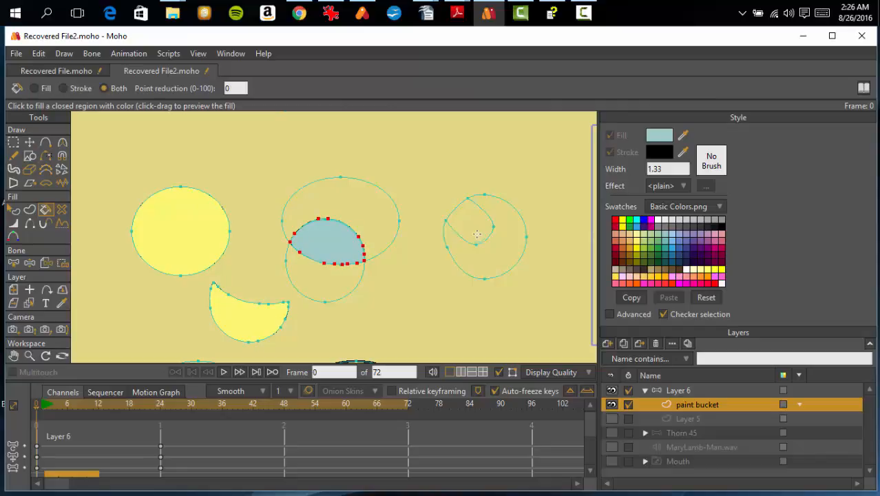
click(29, 141)
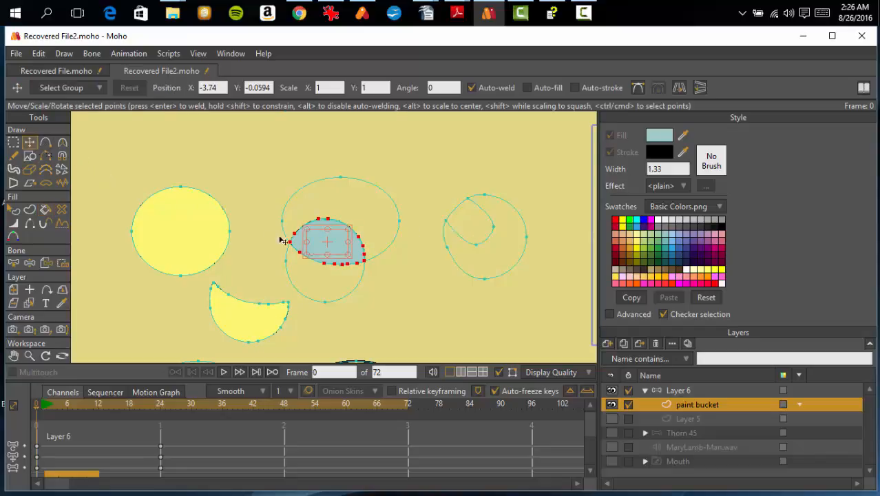
drag(326, 235, 250, 143)
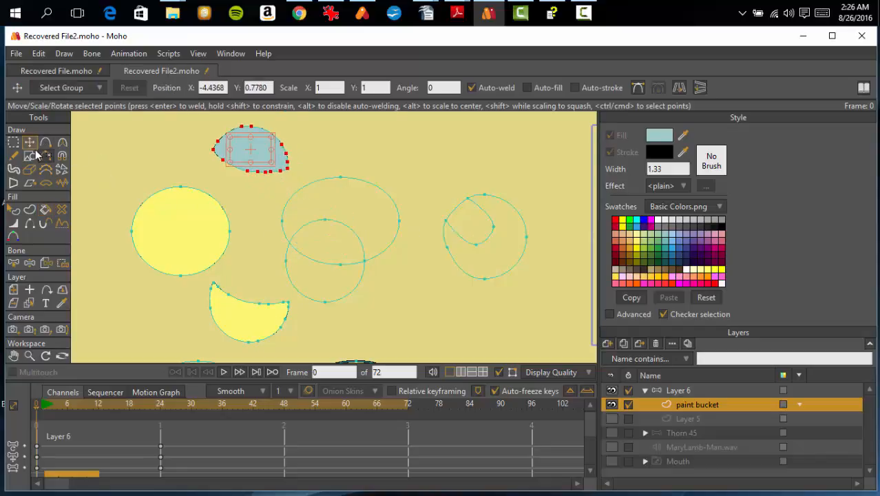
Fill the remaining upper part of the overlapping ellipses with purple and move the filled piece up and to the right.
click(46, 210)
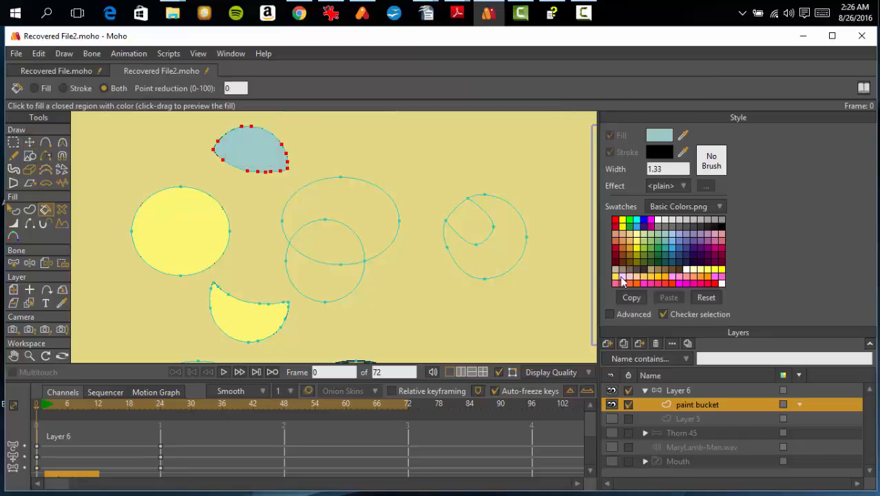
click(672, 236)
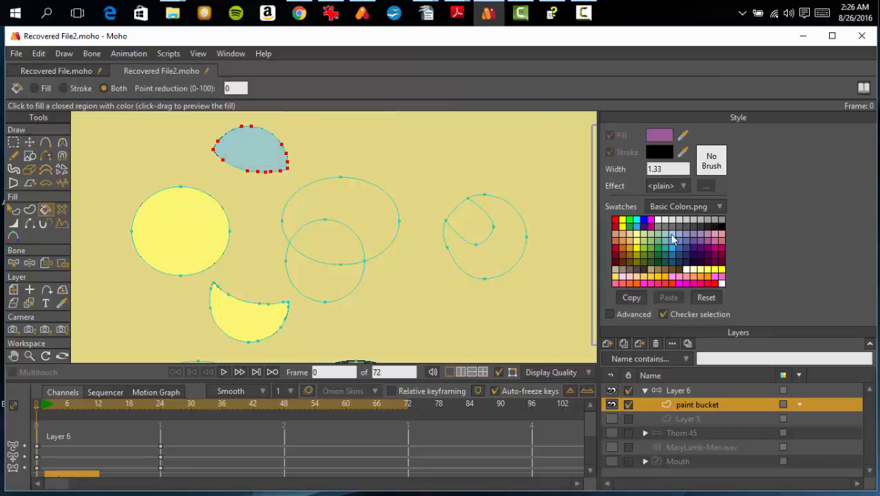
click(362, 212)
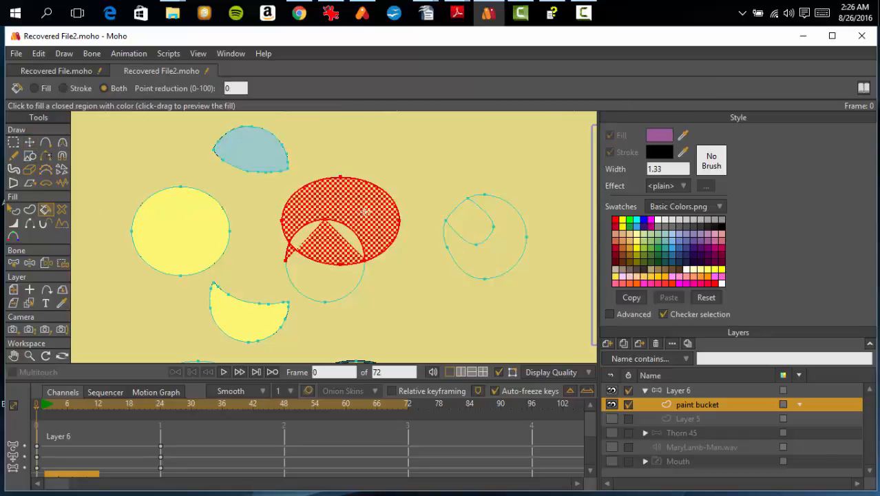
click(30, 142)
drag(348, 214, 398, 167)
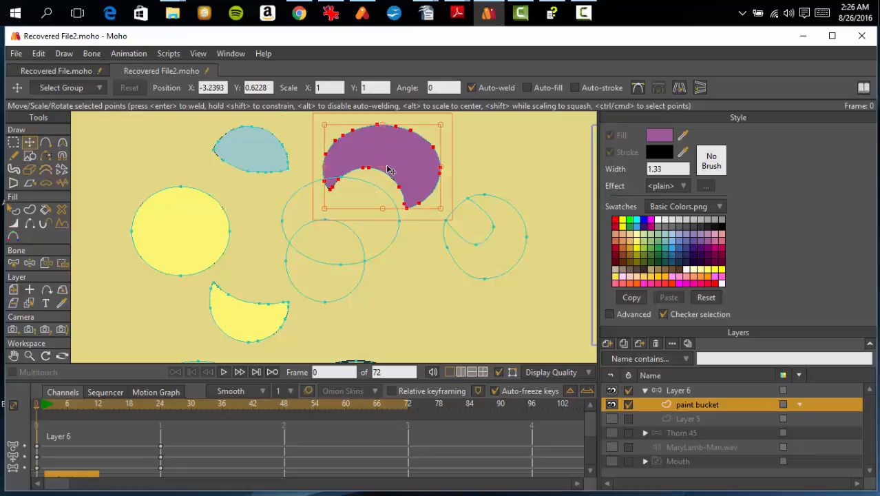
Delete the separated purple, pale blue and yellow crescent pieces, keeping the original outlines and the yellow circle.
key(Delete)
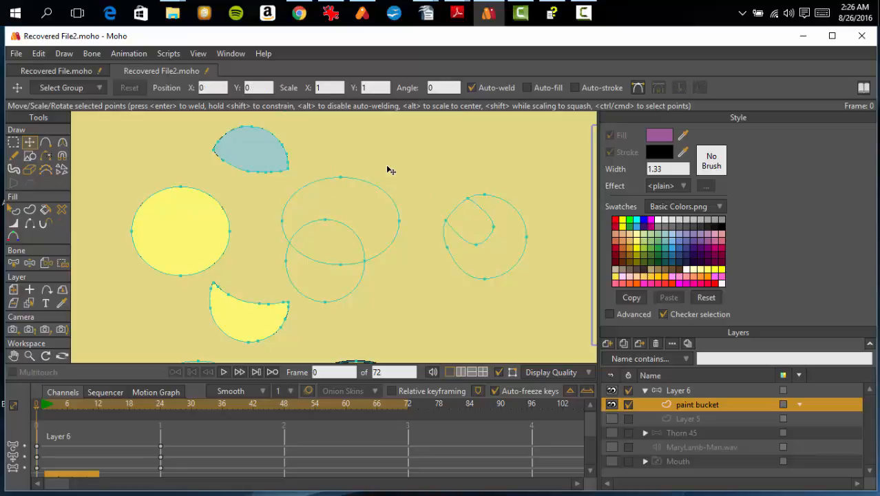
double_click(254, 151)
key(Delete)
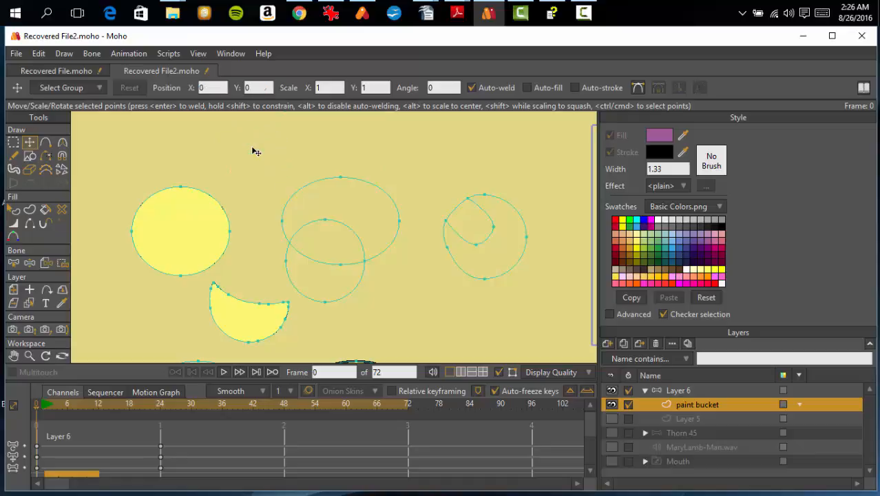
double_click(253, 322)
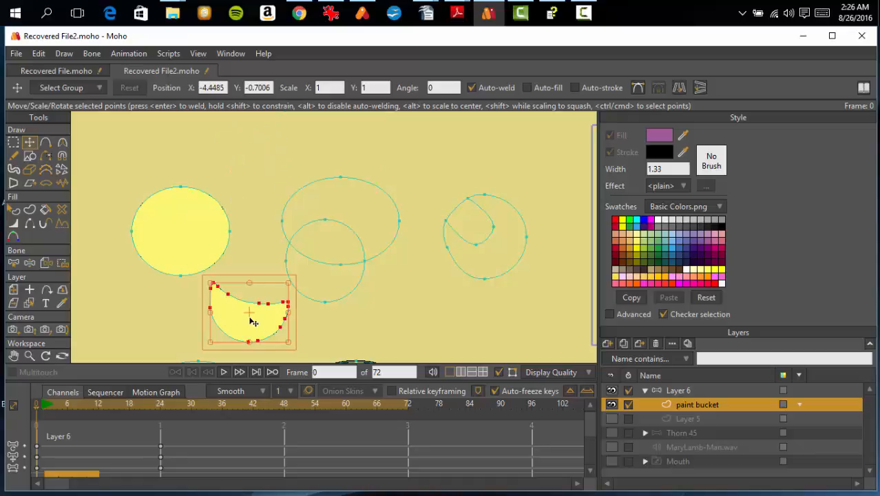
key(Delete)
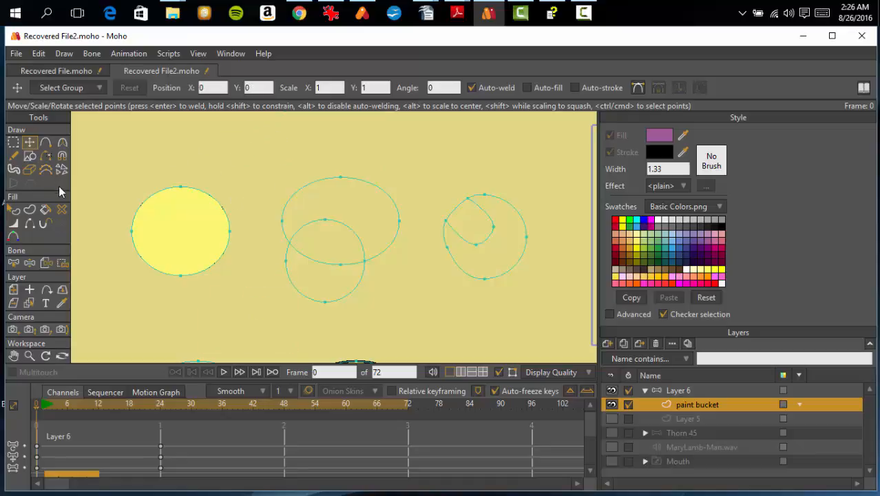
Fill the lower crescent of the overlapping ellipses with purple, using a point reduction of 50.
click(46, 210)
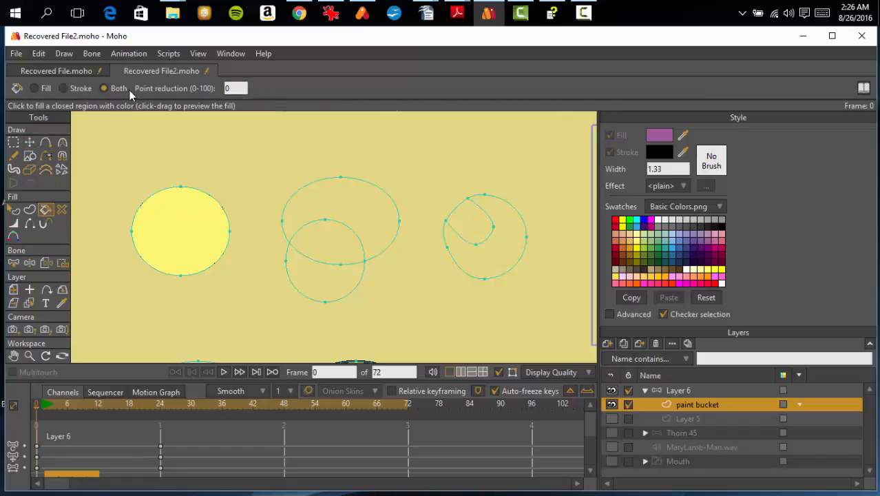
click(238, 88)
key(Return)
click(313, 278)
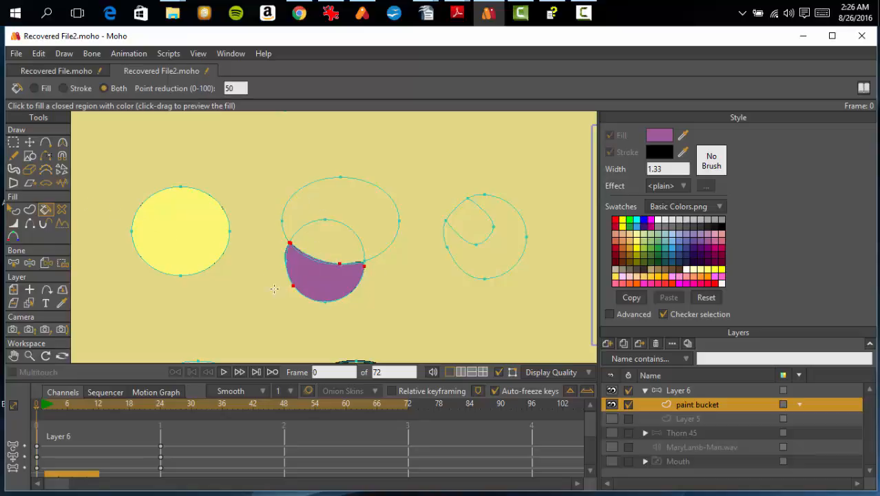
scroll(328, 324, down, 3)
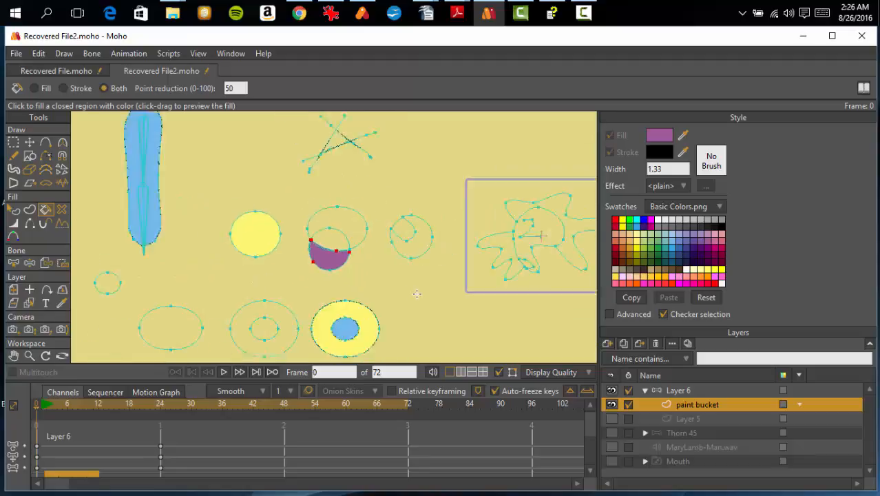
scroll(446, 219, up, 6)
scroll(445, 218, up, 4)
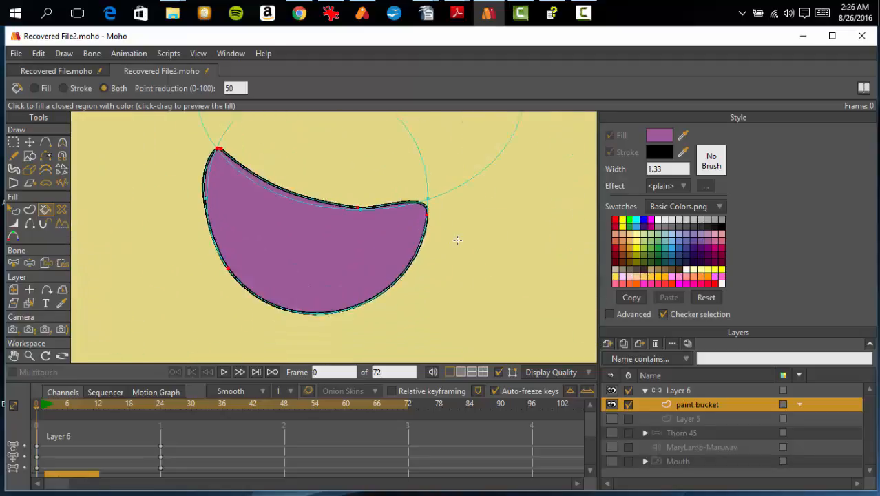
scroll(457, 236, down, 2)
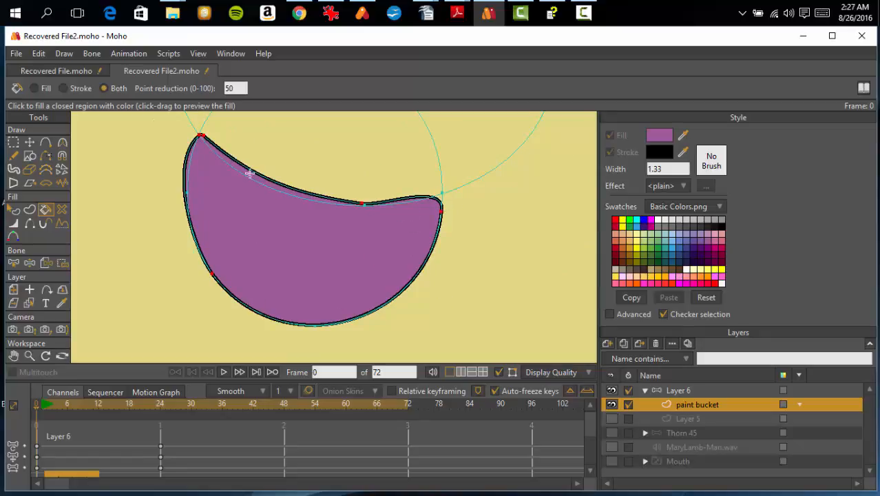
Fill the triangle enclosed by the three crossing strokes with tan-orange, using a point reduction of 50.
scroll(365, 243, up, 2)
scroll(365, 243, down, 5)
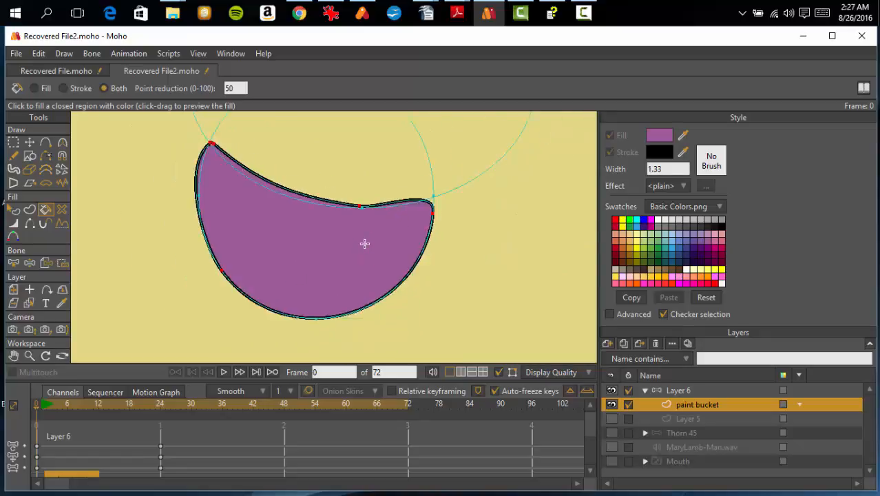
drag(434, 230, 435, 267)
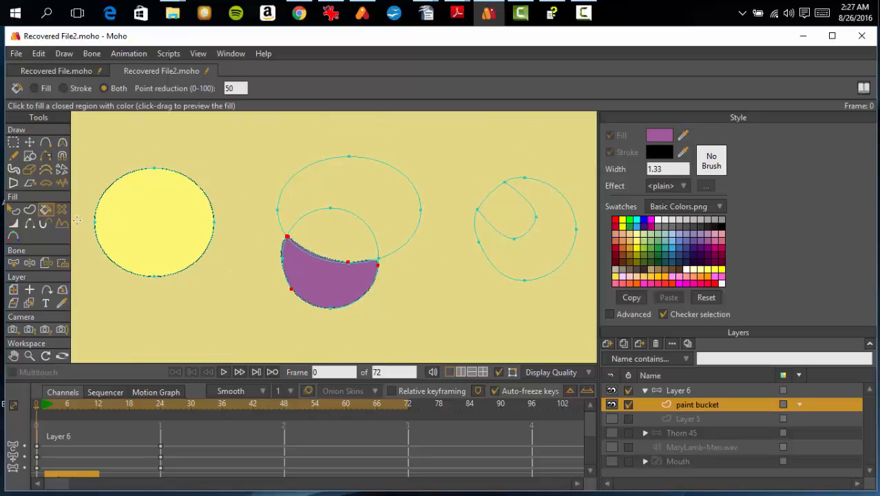
click(28, 142)
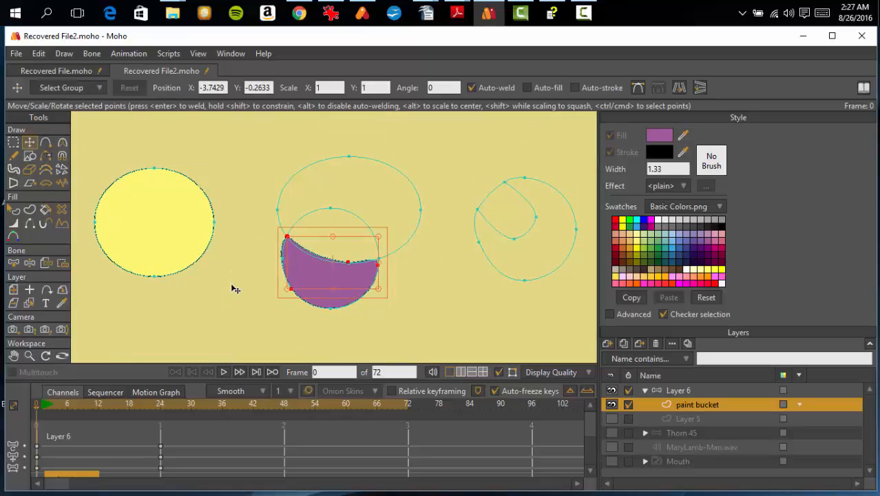
scroll(234, 290, up, 1)
scroll(234, 290, down, 3)
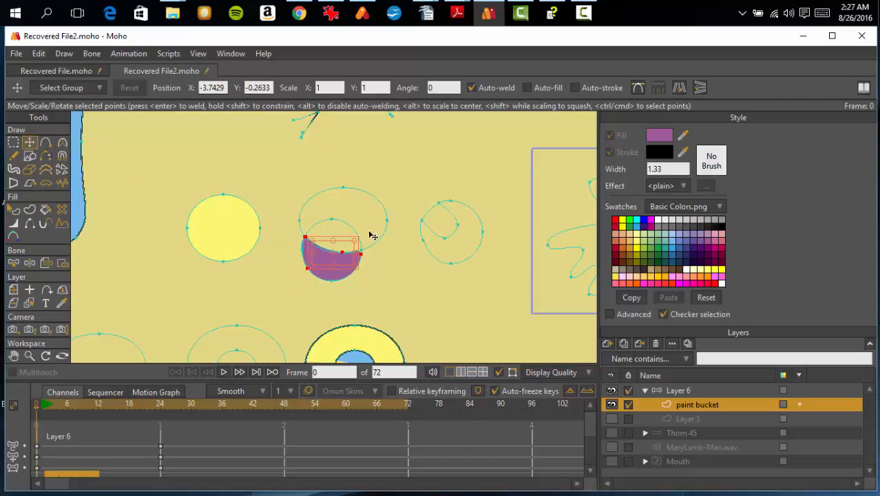
mouse_move(403, 264)
mouse_down()
mouse_move(380, 272)
mouse_move(379, 318)
mouse_up()
drag(377, 231, 377, 267)
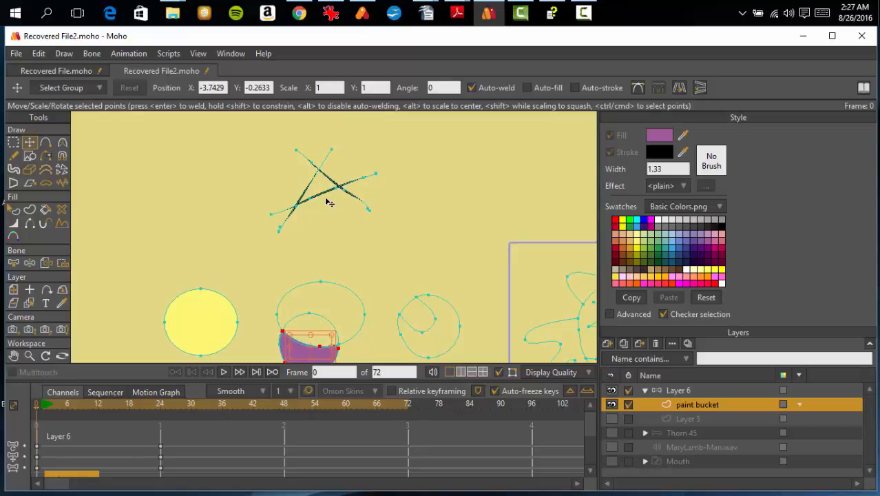
click(44, 211)
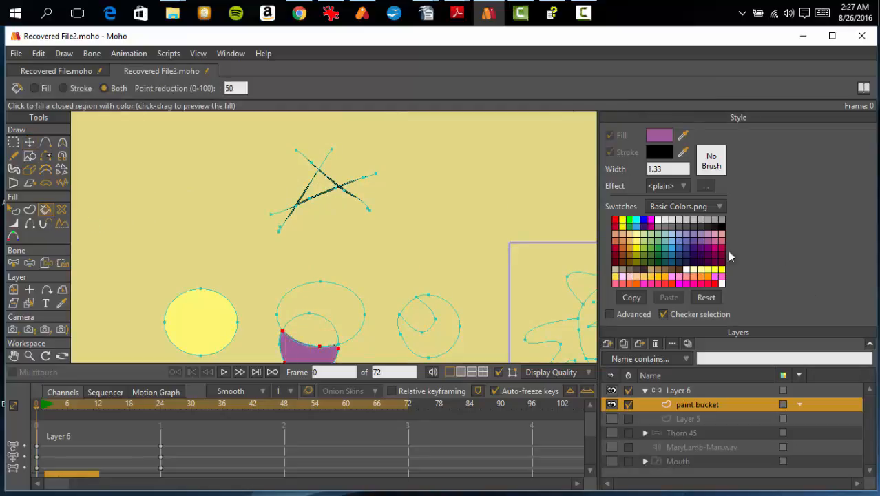
click(627, 243)
click(320, 184)
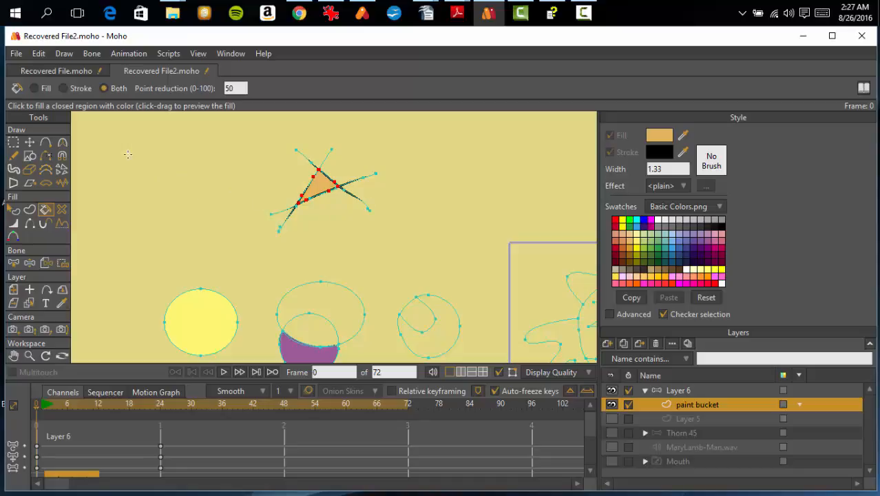
Move the filled triangle left, clear of the crossing strokes, and deselect it.
click(30, 142)
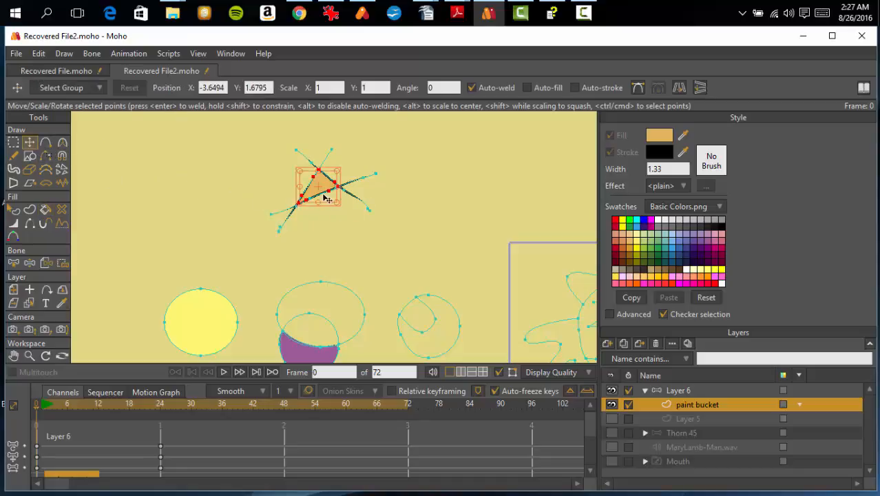
drag(327, 199, 251, 191)
click(246, 209)
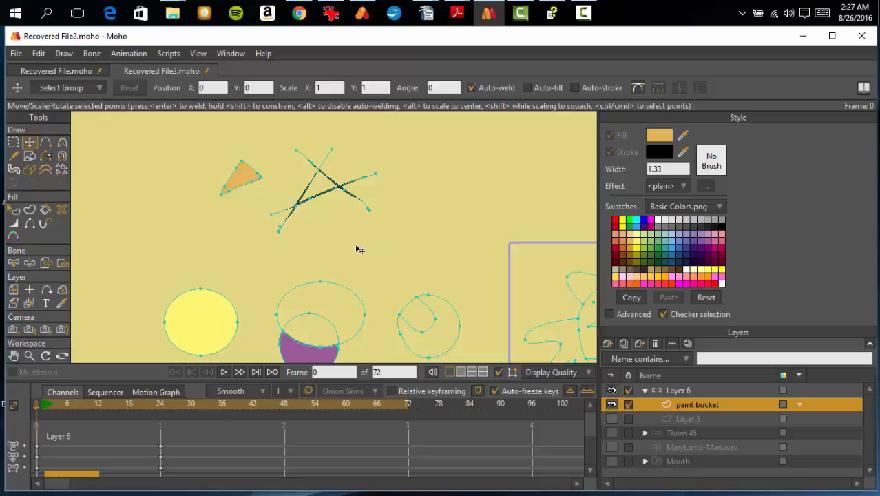
Fill the crescent region of the divided circle with light orange and move the filled piece up and to the right of the outline.
scroll(370, 237, down, 4)
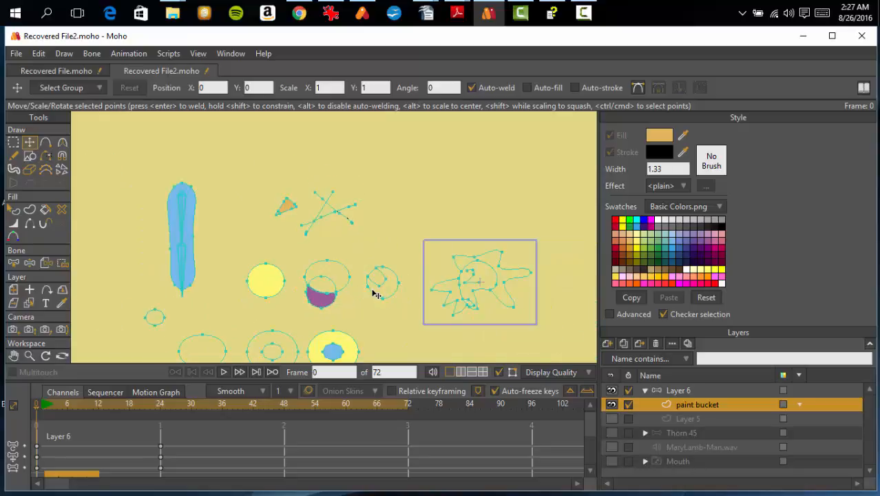
drag(370, 289, 307, 208)
scroll(344, 229, down, 4)
scroll(347, 232, up, 4)
scroll(347, 237, up, 6)
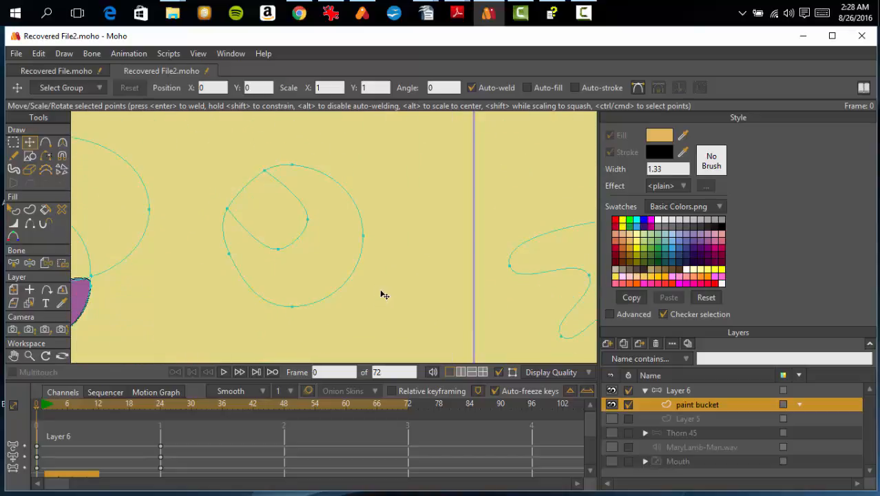
scroll(384, 295, down, 1)
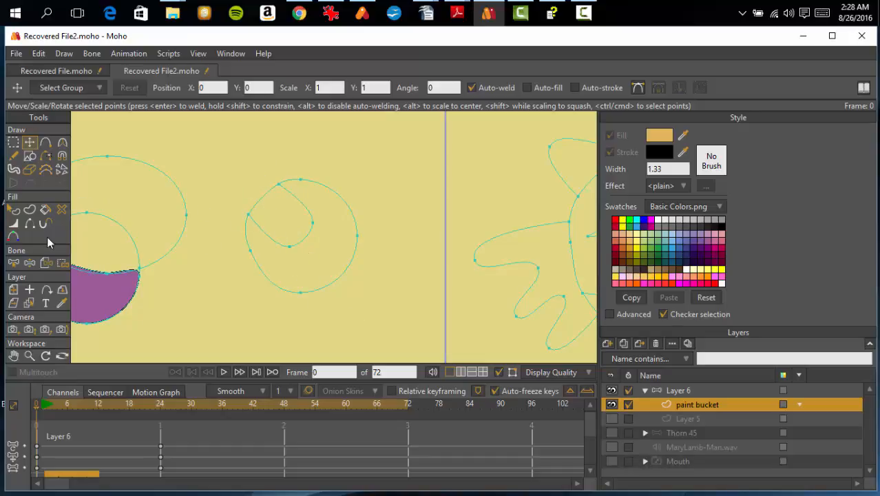
click(45, 210)
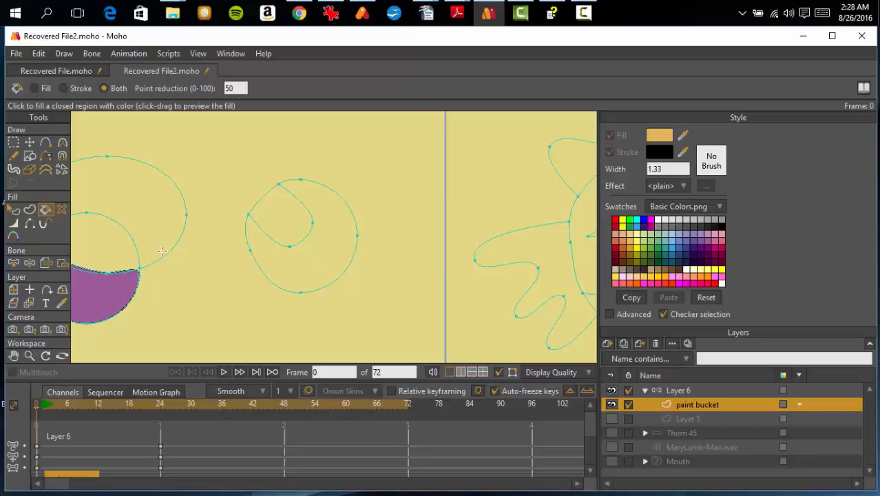
click(644, 276)
click(311, 272)
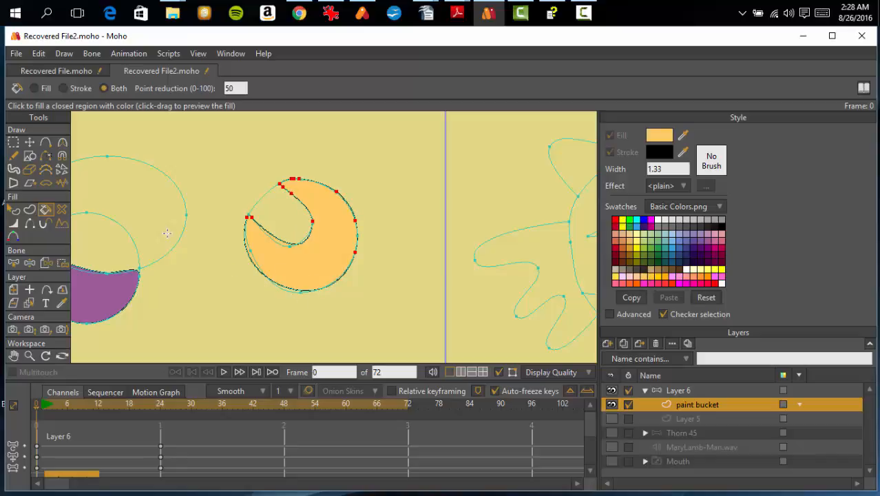
click(29, 142)
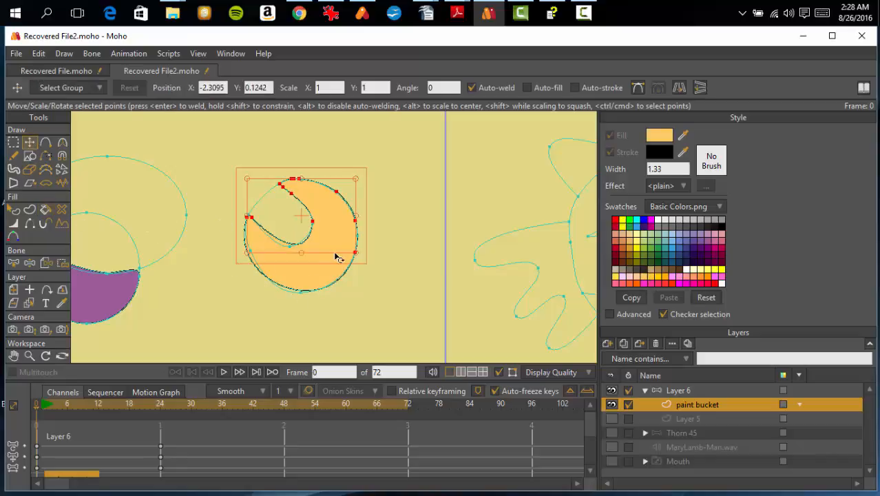
drag(338, 258, 459, 194)
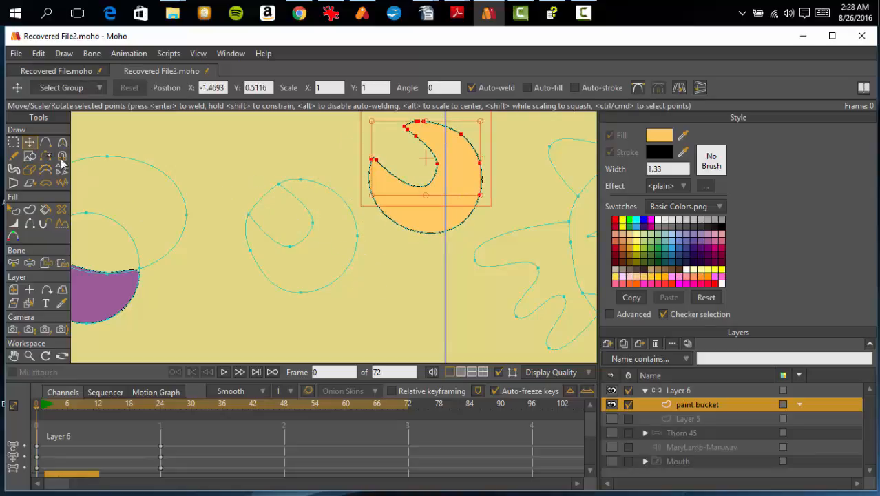
Fill the inner region of the divided circle with light green and move it slightly down and to the right.
click(45, 210)
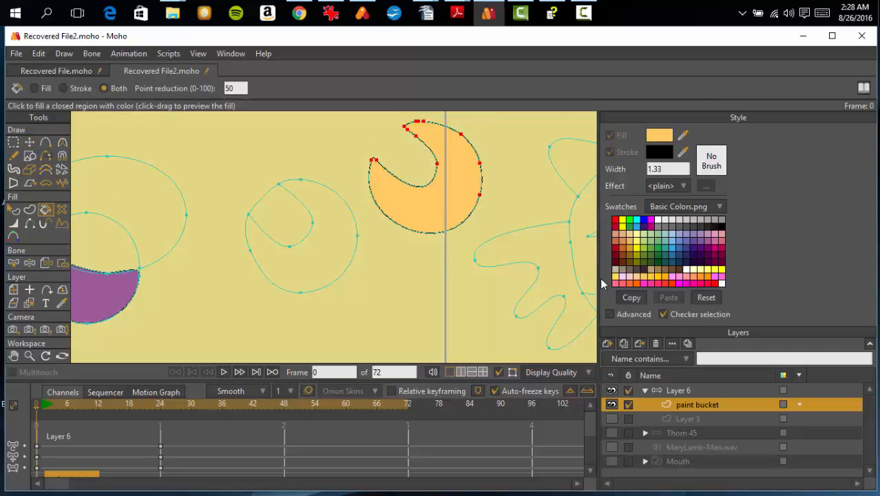
click(642, 240)
click(275, 222)
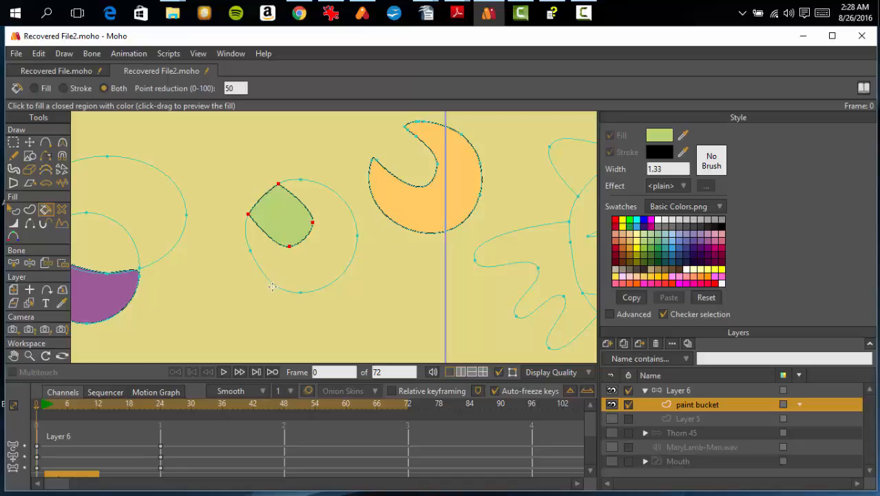
click(29, 142)
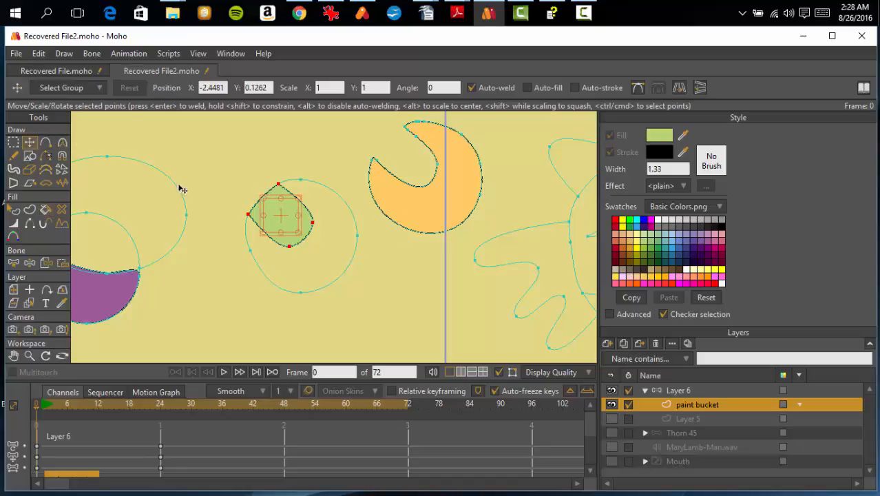
mouse_move(281, 220)
mouse_down()
mouse_move(296, 229)
mouse_move(284, 224)
mouse_move(289, 230)
mouse_up()
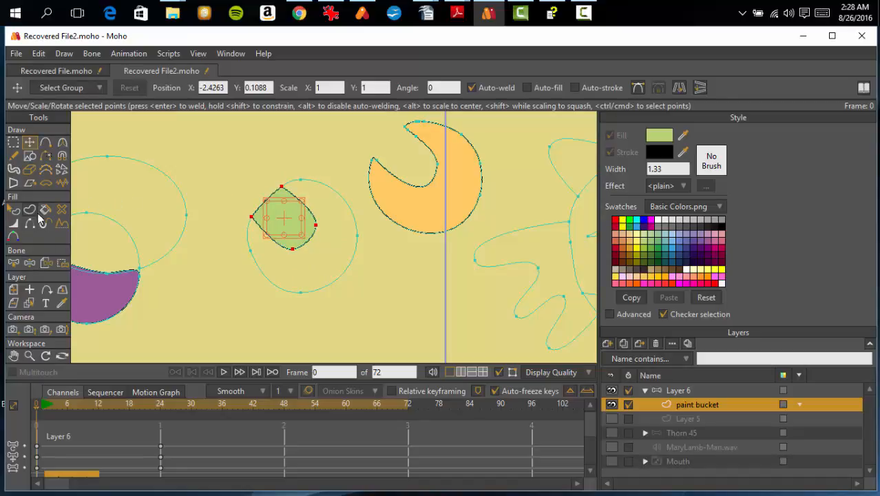
Delete the separated orange crescent and remove the green fill from the inner region, keeping the circle's outlines.
click(12, 143)
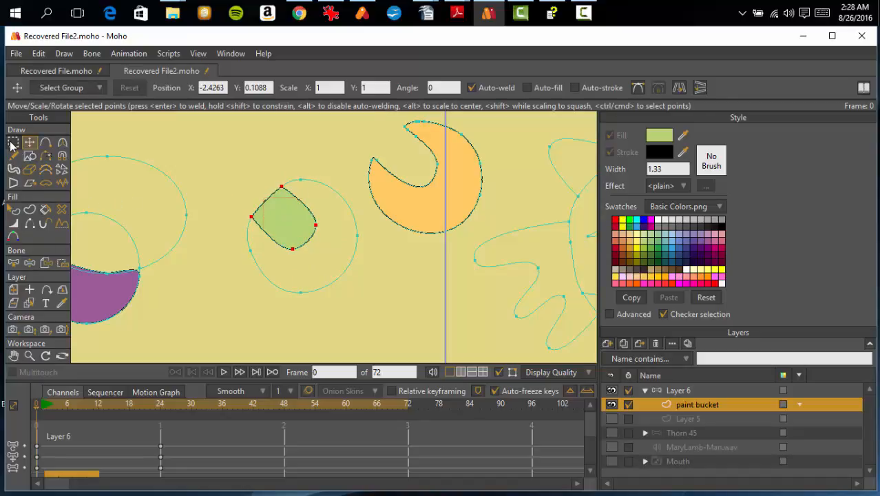
click(395, 223)
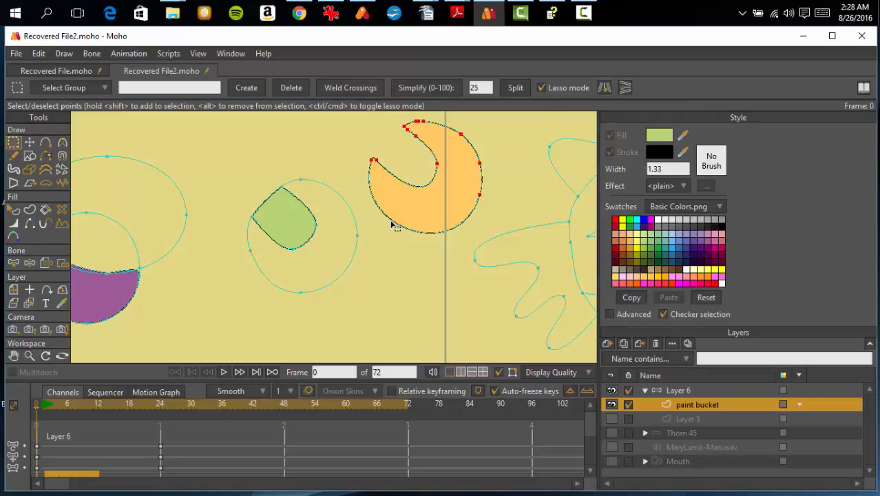
key(Delete)
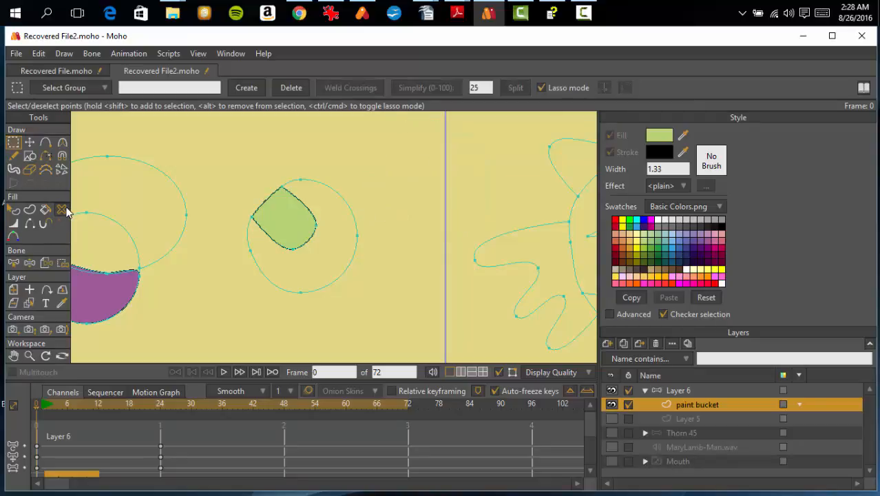
click(63, 211)
click(307, 226)
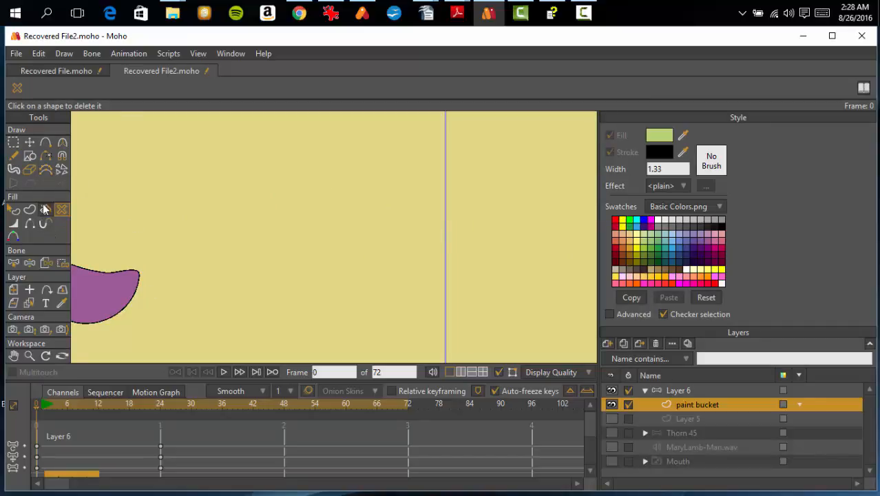
click(30, 142)
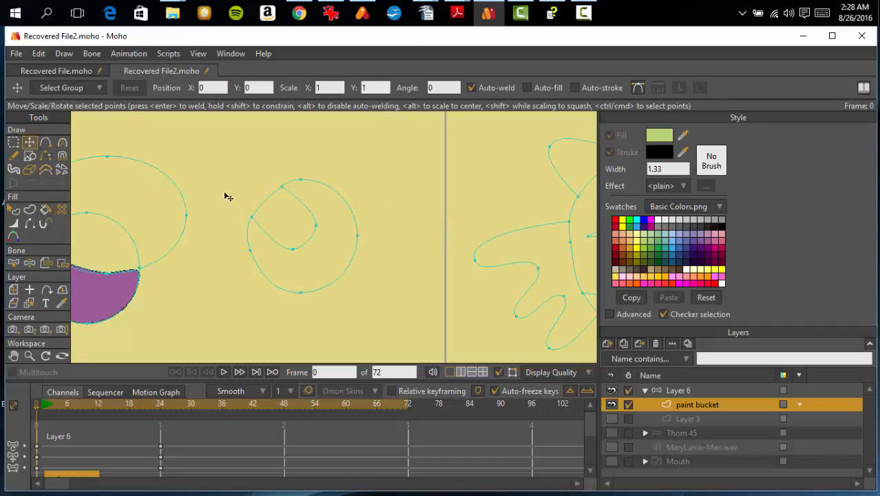
Add a point on the circle's upper-left curve, midway between the two points where the inner curve joins it.
click(41, 146)
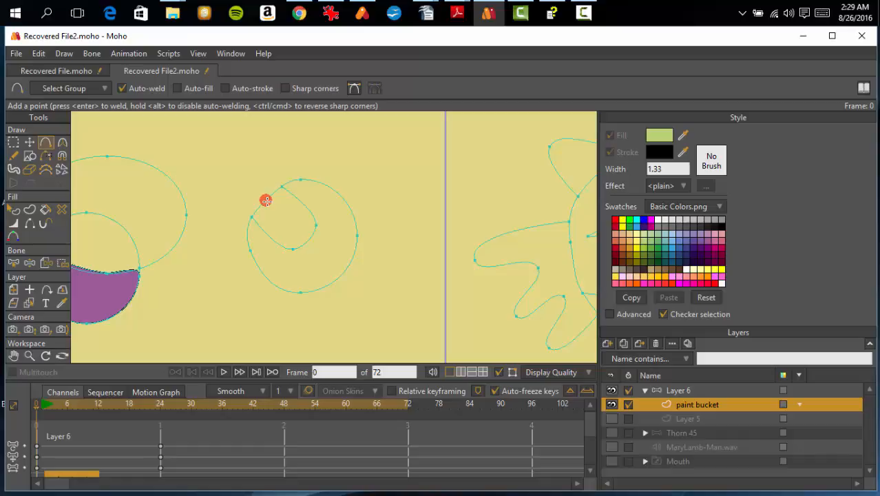
scroll(269, 205, down, 4)
scroll(271, 208, up, 8)
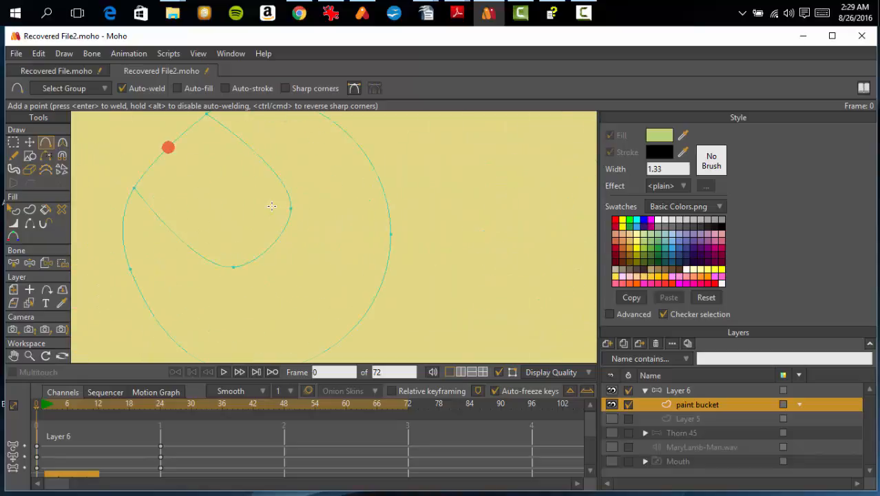
drag(259, 203, 317, 235)
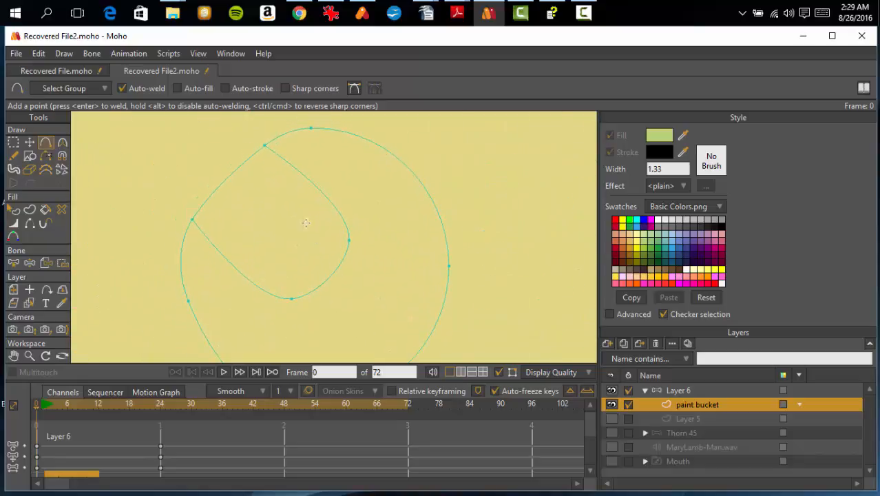
click(223, 181)
scroll(288, 230, down, 2)
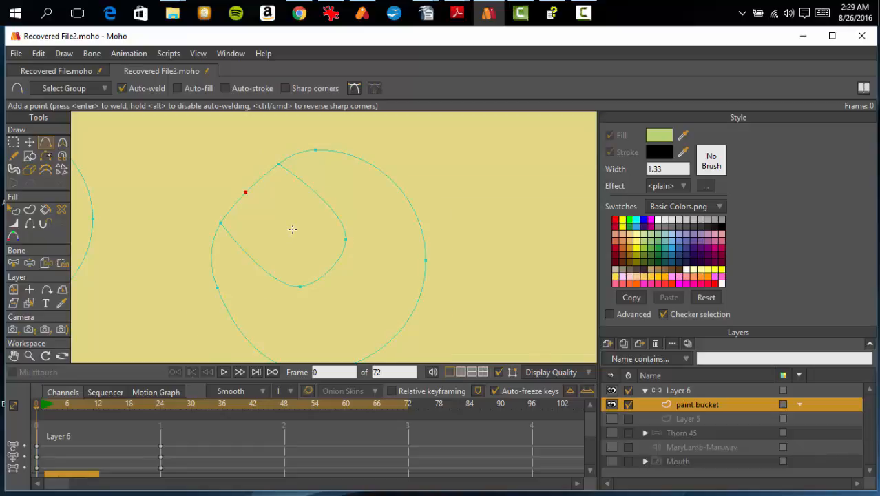
scroll(292, 229, down, 2)
click(13, 142)
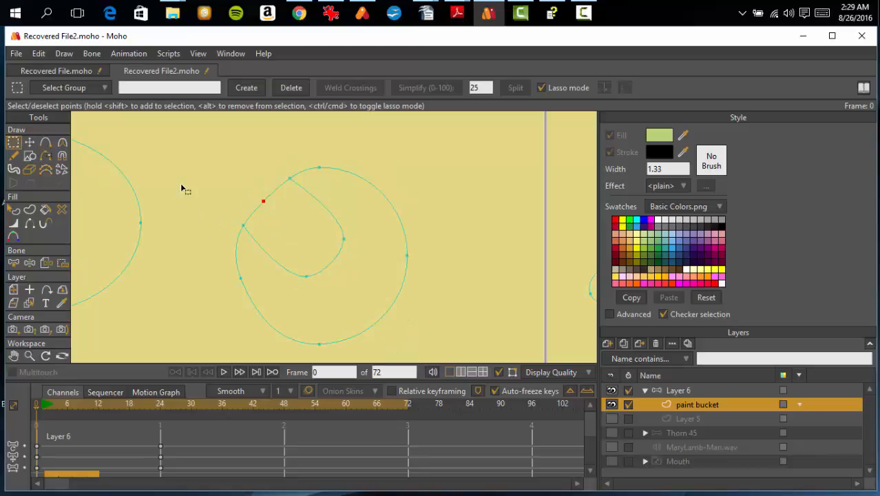
Fill the crescent region of the divided circle with light green and move the filled piece slightly up and to the right.
click(45, 209)
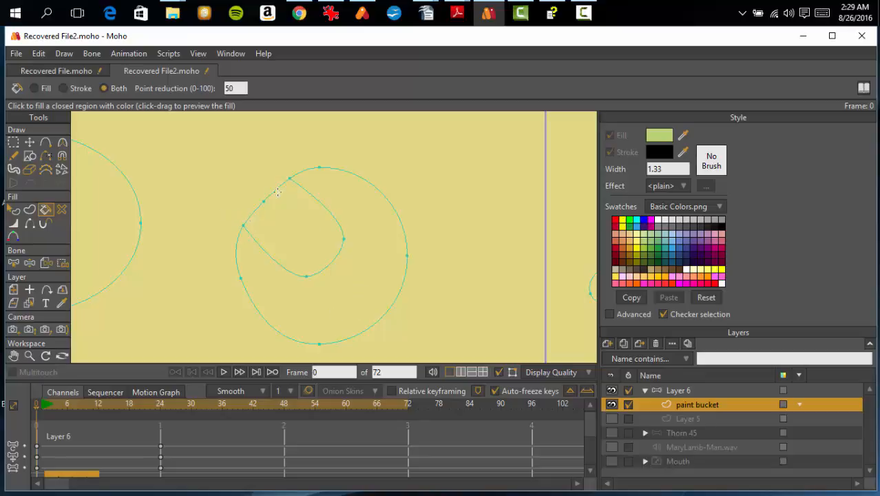
click(340, 305)
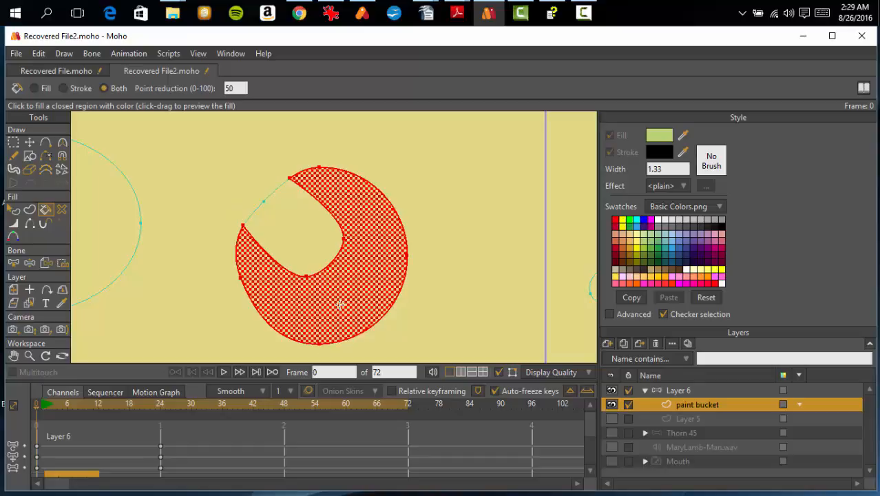
click(30, 142)
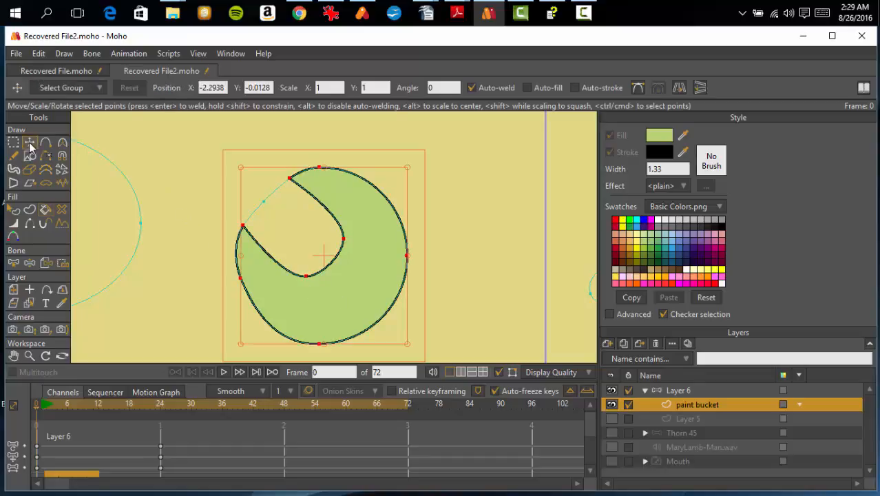
mouse_move(352, 302)
mouse_down()
mouse_move(369, 277)
mouse_move(358, 314)
mouse_move(357, 289)
mouse_move(355, 297)
mouse_up()
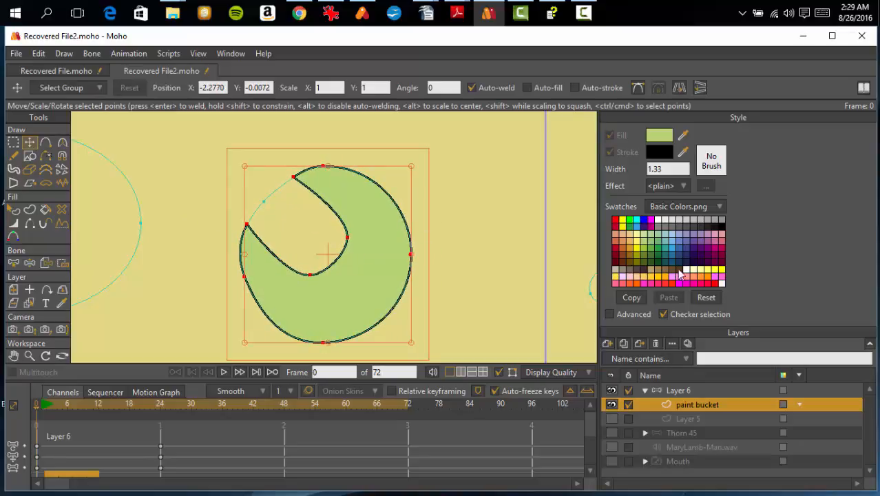
Fill the inner region of the divided circle with blue using the Paint Bucket.
click(674, 253)
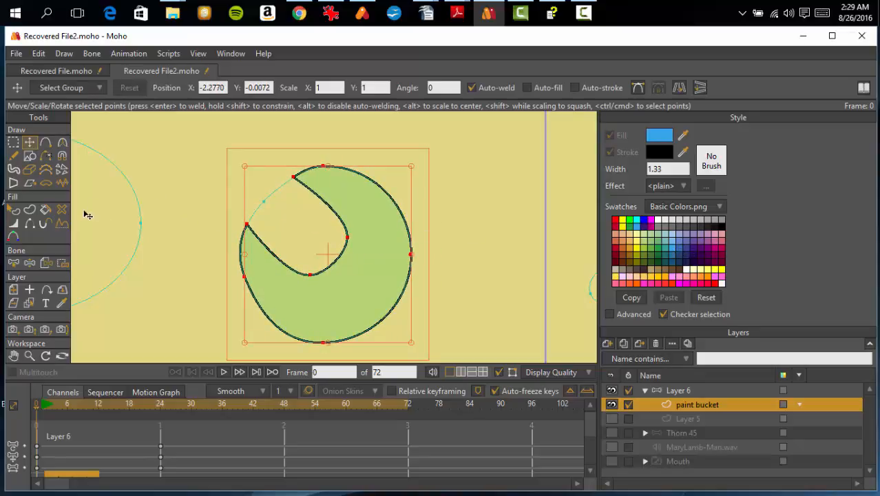
click(45, 209)
click(305, 230)
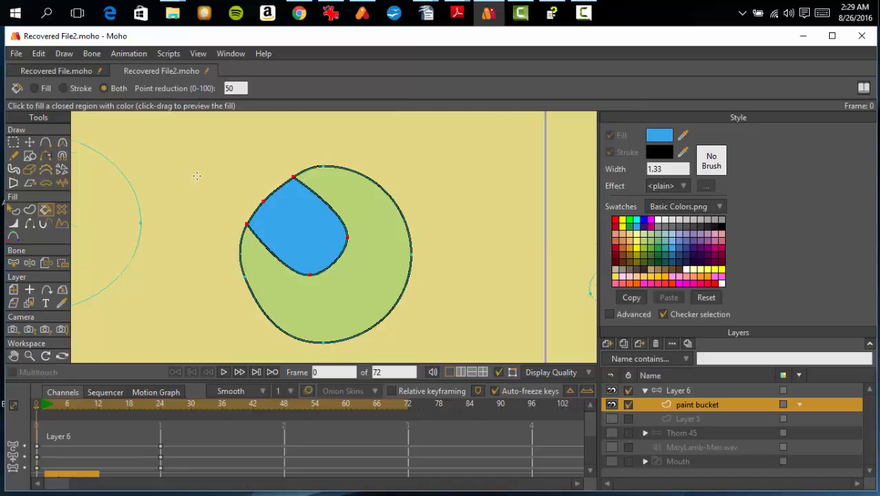
scroll(197, 176, down, 6)
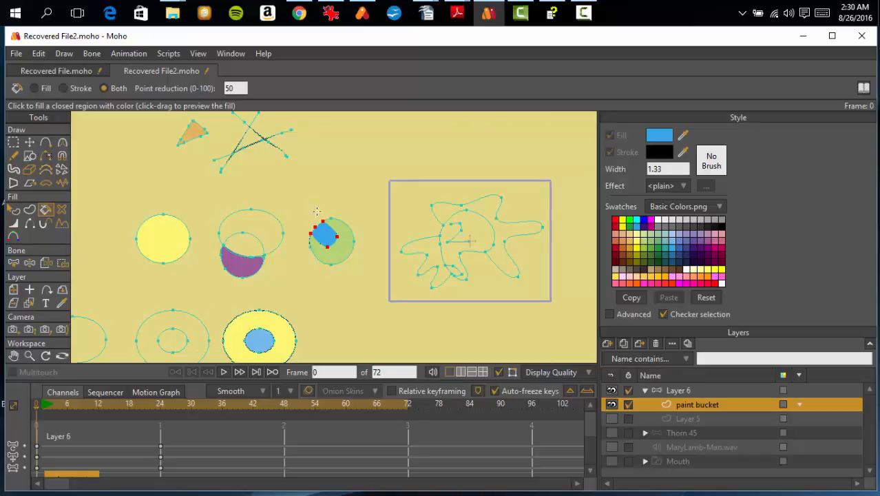
scroll(324, 240, down, 3)
scroll(328, 237, up, 4)
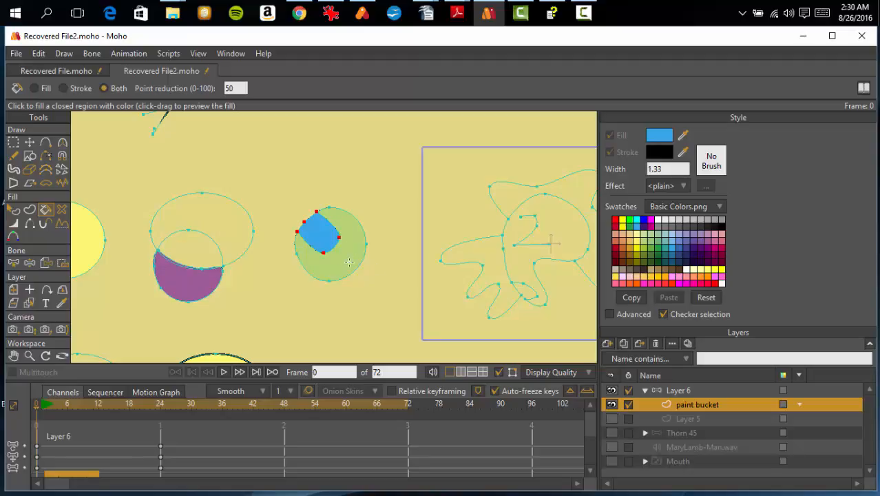
Move the inner curve's two points outside the circle's upper-left edge and delete the point between the curve's ends.
click(13, 141)
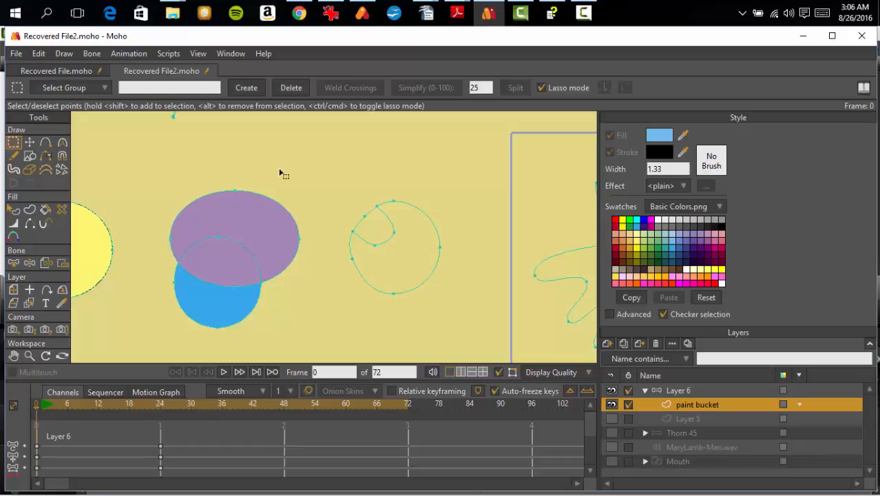
click(29, 142)
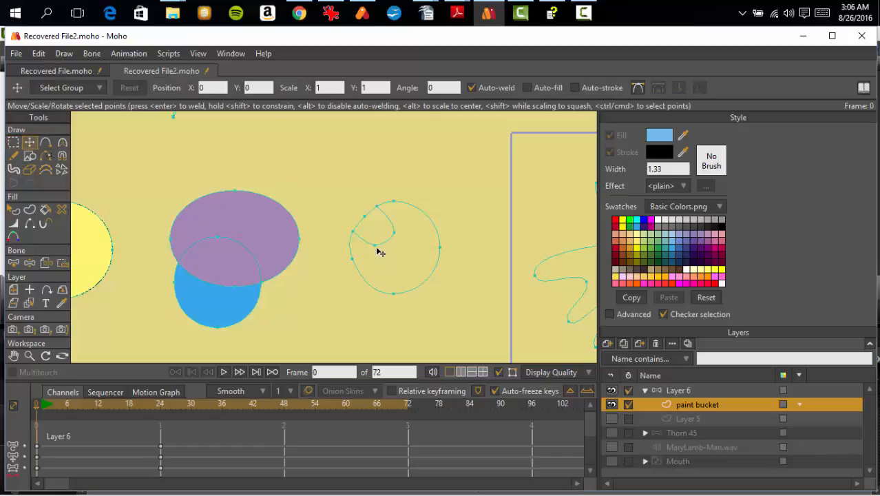
drag(376, 246, 335, 209)
drag(395, 233, 350, 186)
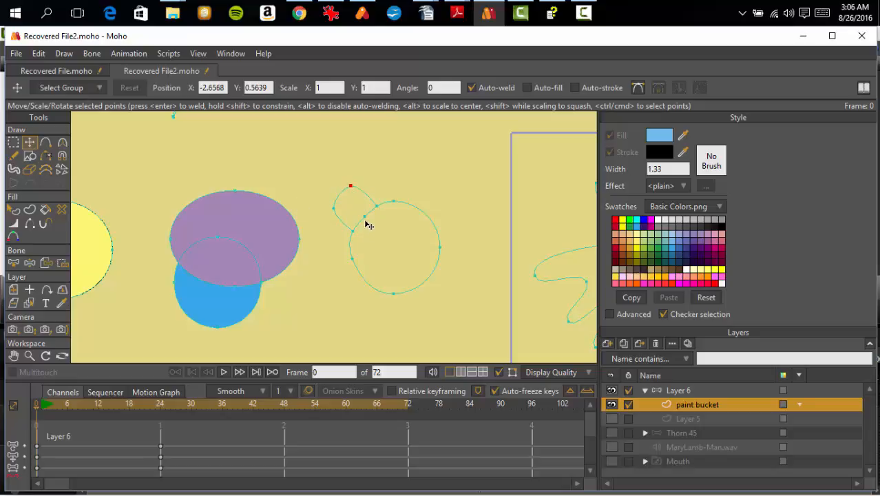
click(364, 216)
click(412, 262)
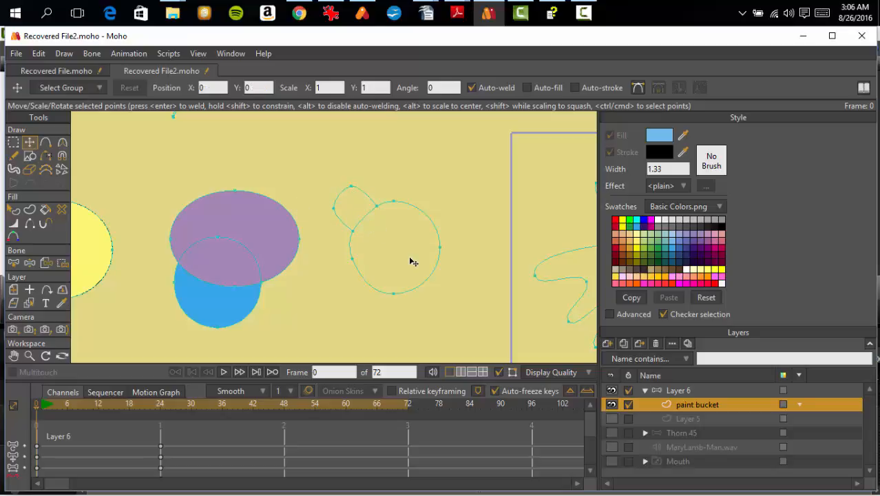
Fill the main circle beside the outer lobe with light blue and move it slightly up and to the left.
click(44, 210)
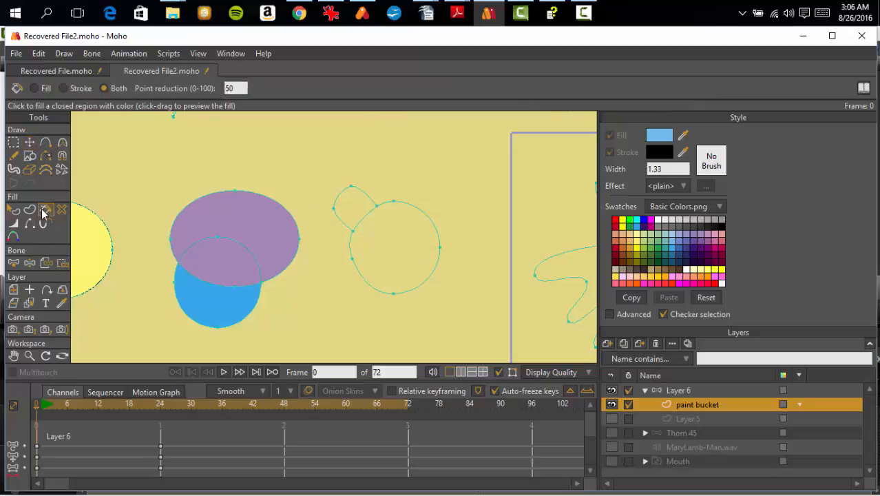
click(392, 259)
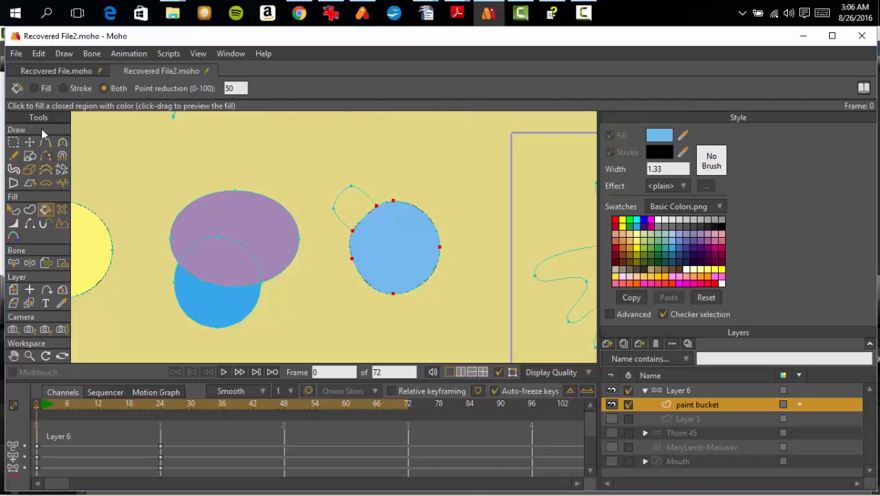
click(30, 142)
mouse_move(393, 245)
mouse_down()
mouse_move(403, 234)
mouse_move(395, 245)
mouse_up()
click(377, 166)
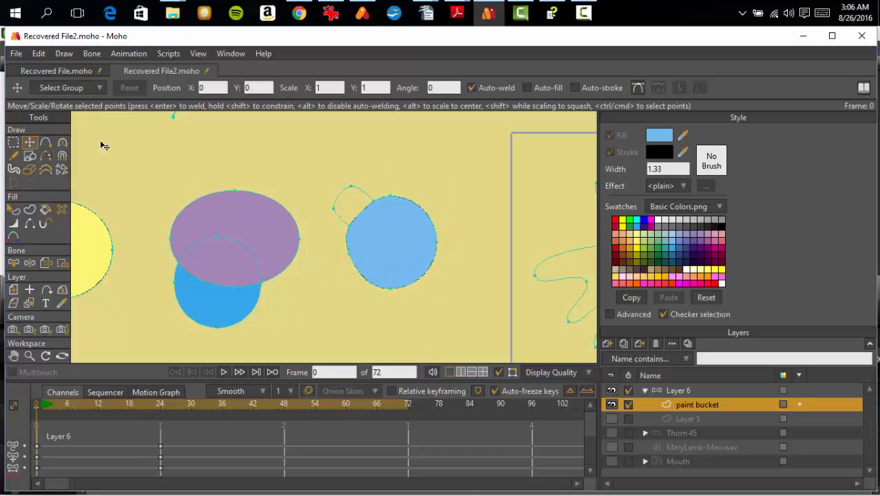
Fill the lobe attached to the circle's upper-left edge with light blue and move it slightly to the right.
click(45, 210)
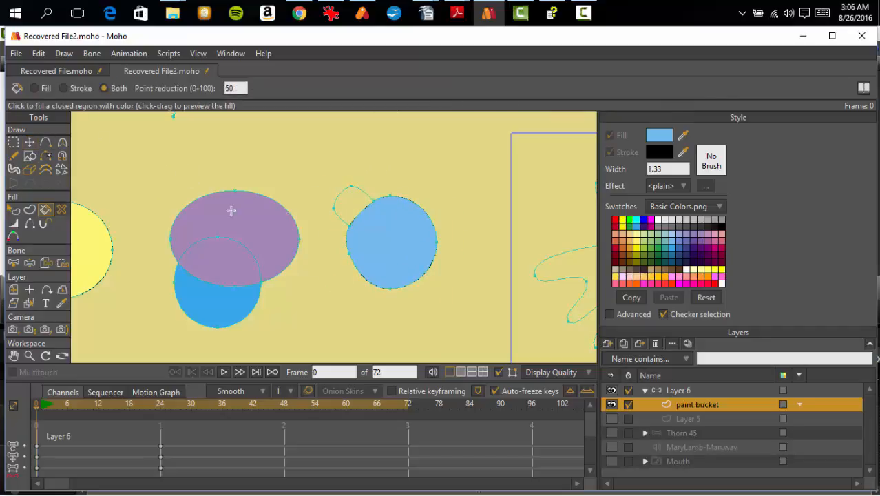
click(351, 203)
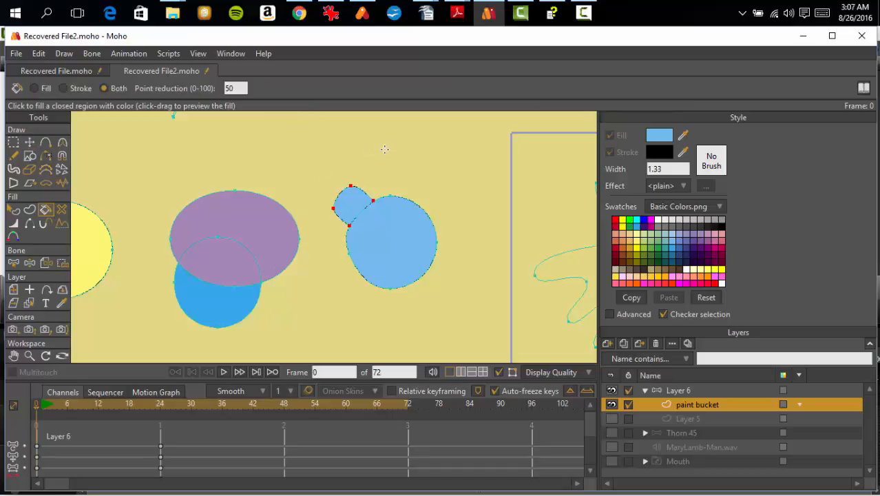
click(31, 143)
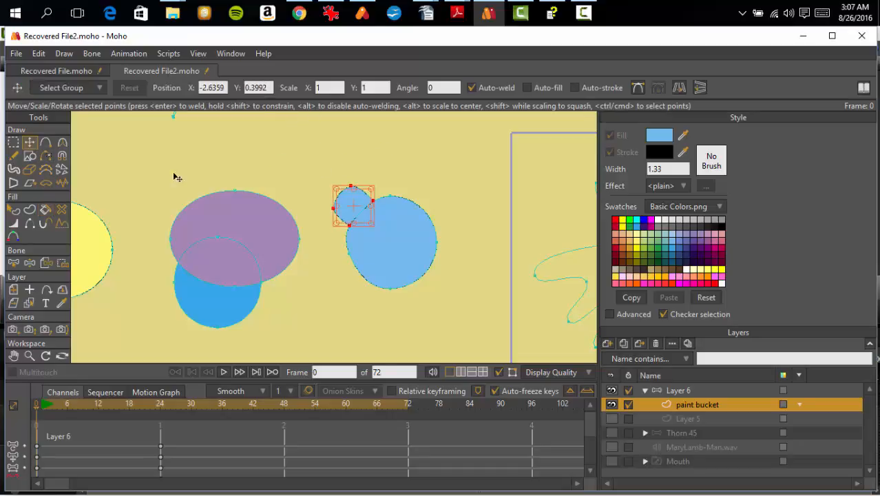
mouse_move(356, 210)
mouse_down()
mouse_move(337, 208)
mouse_move(359, 208)
mouse_up()
Delete the light blue fills of the lobe and the main circle, keeping their outlines.
click(61, 209)
click(360, 212)
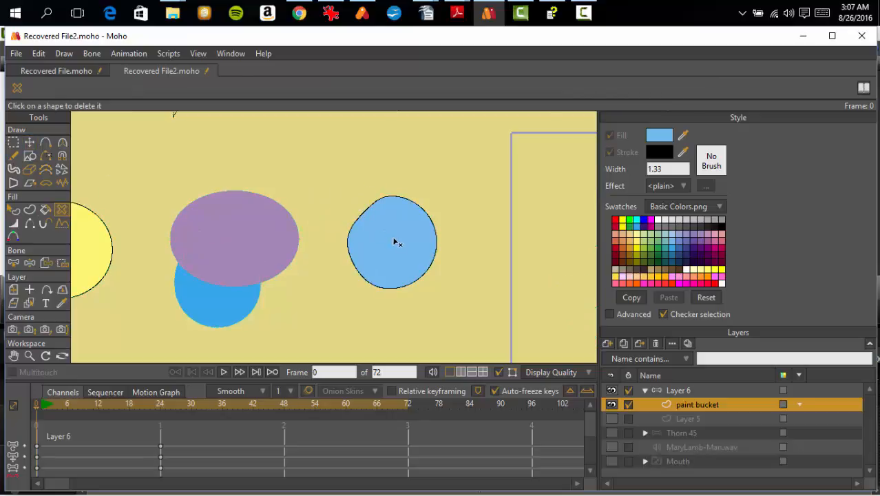
click(398, 242)
Move the lobe's two outer points back inside the circle and add a point on the circle's edge between the inner curve's ends.
click(30, 143)
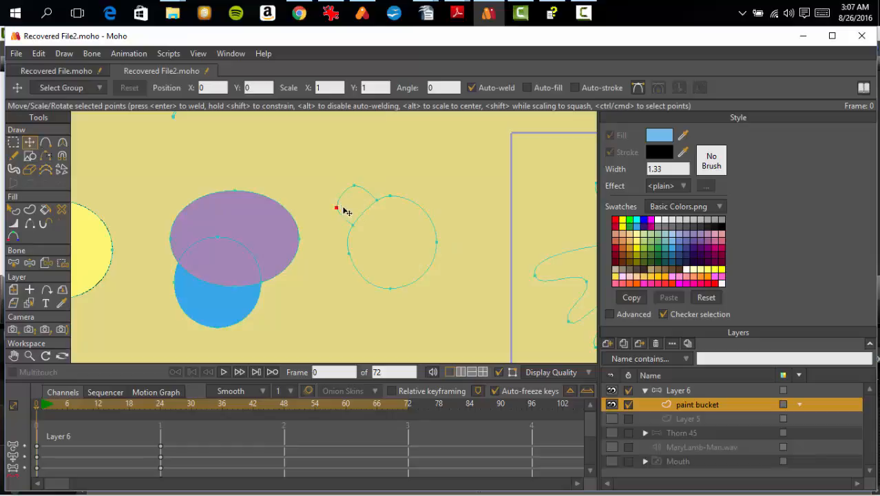
drag(338, 207, 376, 240)
drag(354, 185, 394, 222)
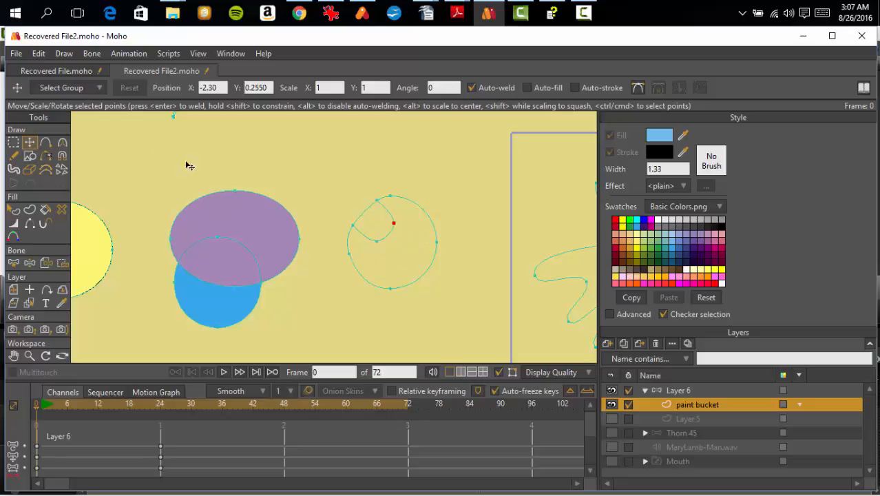
click(45, 142)
click(364, 212)
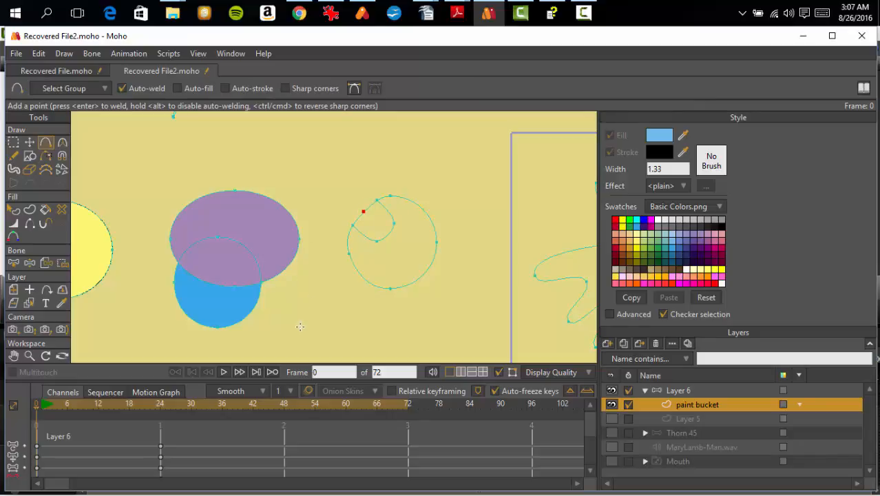
Delete the light blue fills of the small circle and the neighbouring large oval, keeping their outlines.
scroll(383, 325, up, 3)
scroll(381, 321, down, 10)
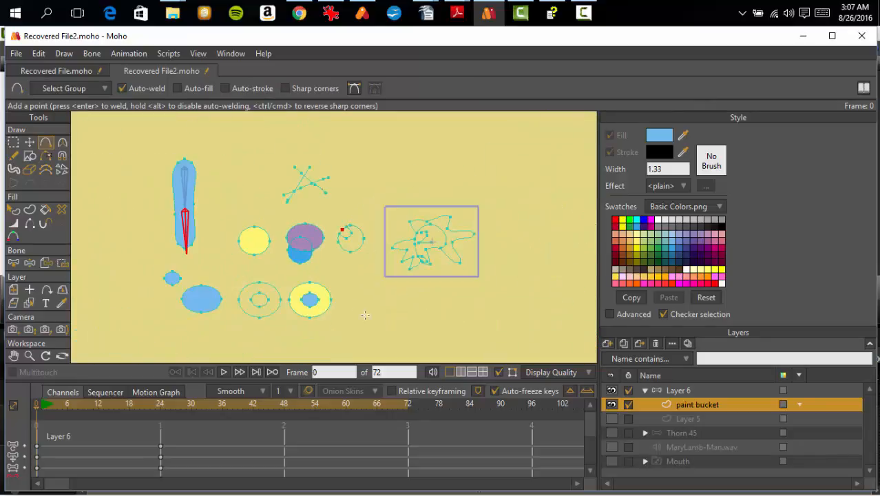
scroll(170, 304, up, 5)
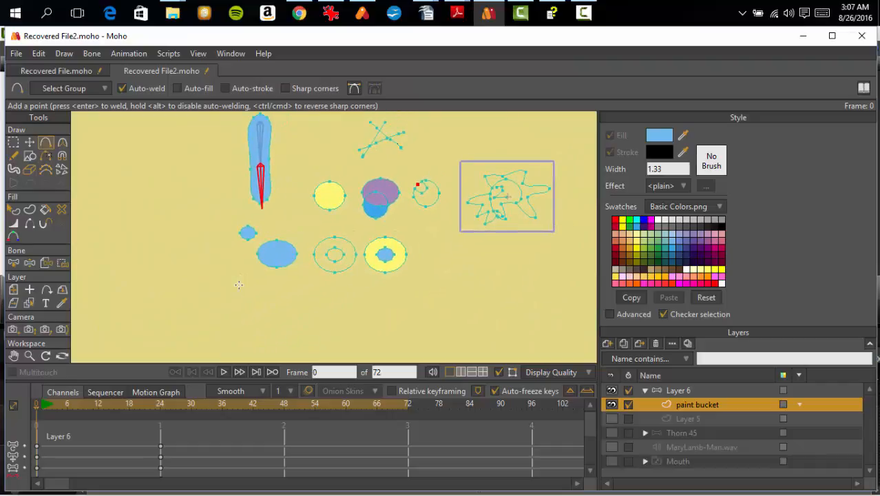
scroll(273, 298, up, 4)
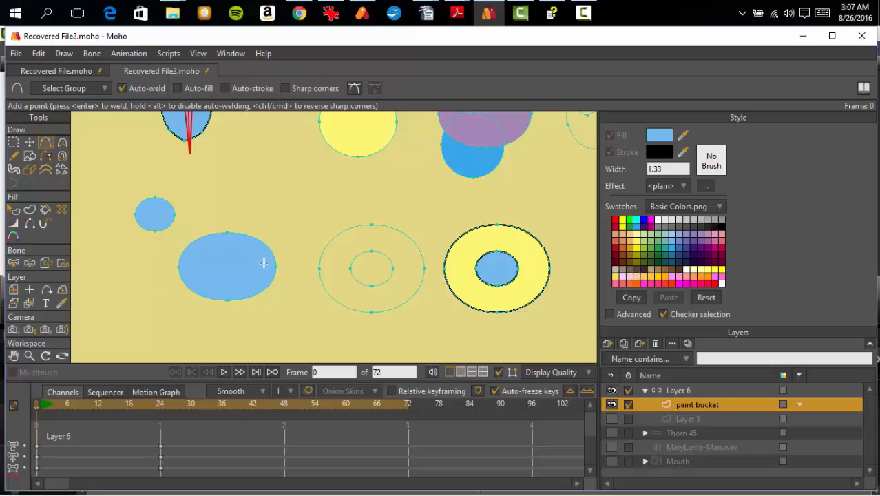
click(61, 210)
click(155, 215)
click(206, 265)
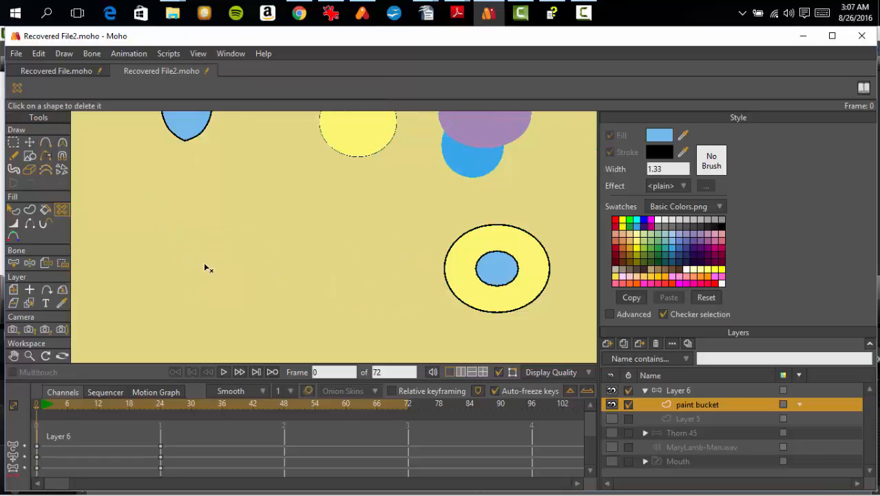
Select the edges of the large oval and the small circle together and create one light blue fill-only shape from them.
click(29, 213)
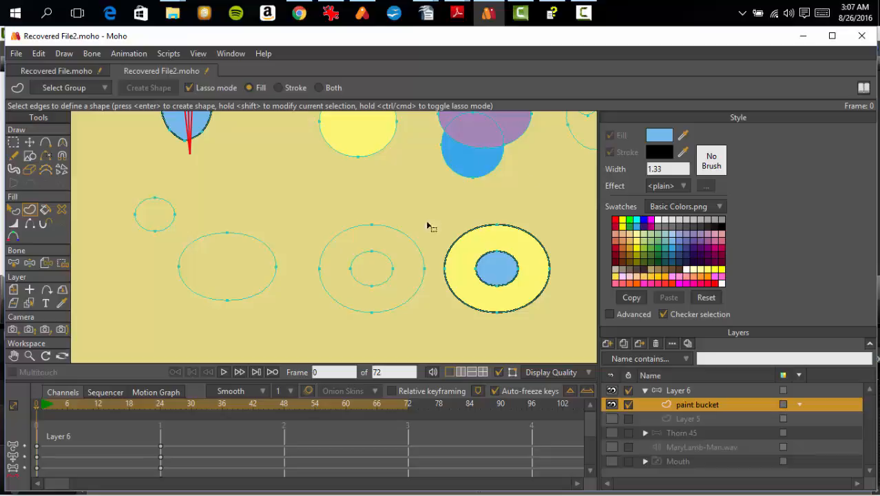
click(201, 298)
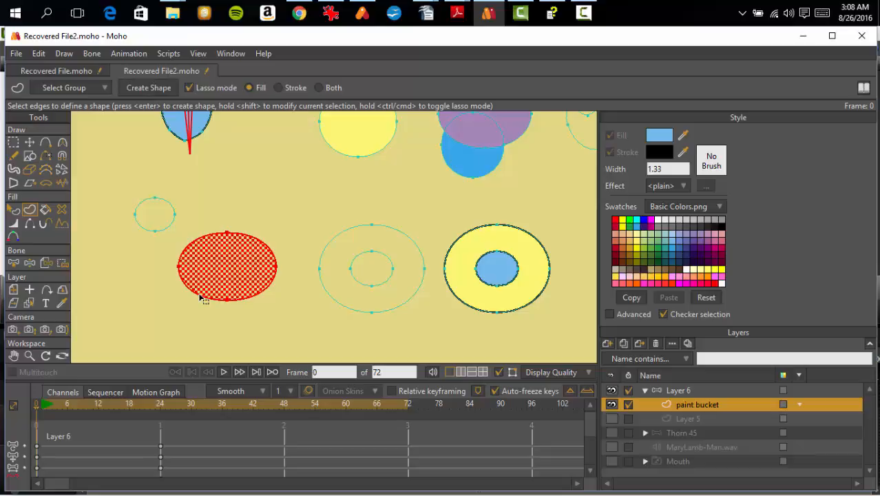
shift+click(168, 230)
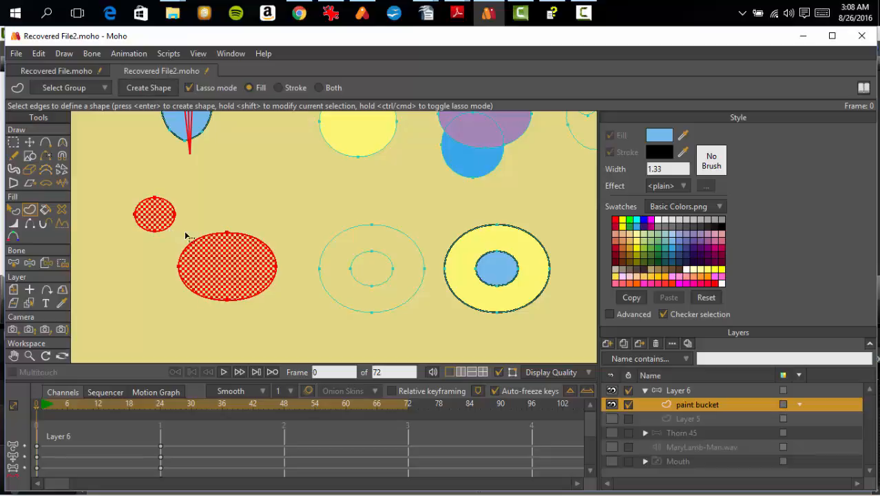
click(166, 88)
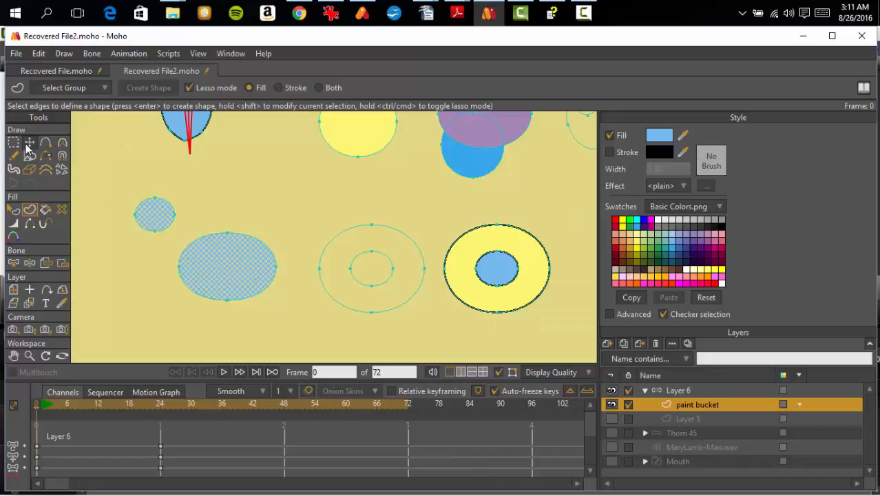
Move the small filled circle toward the large oval and back to the upper left.
click(30, 145)
click(142, 185)
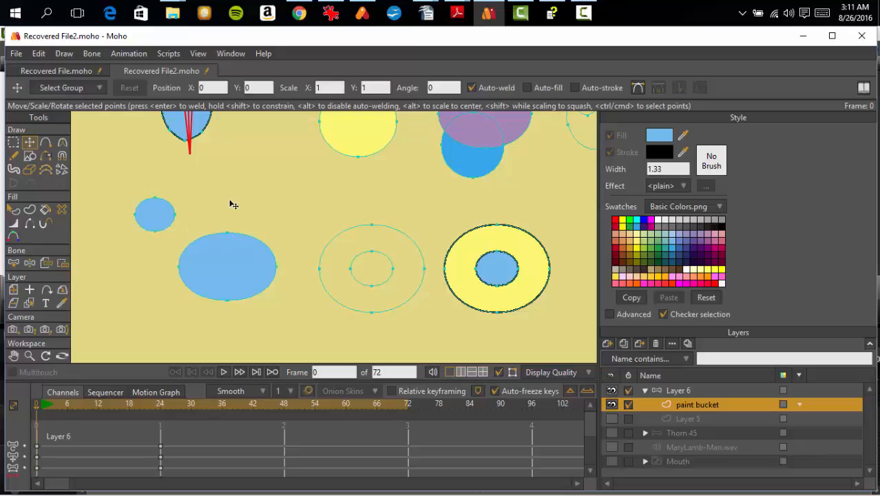
click(162, 200)
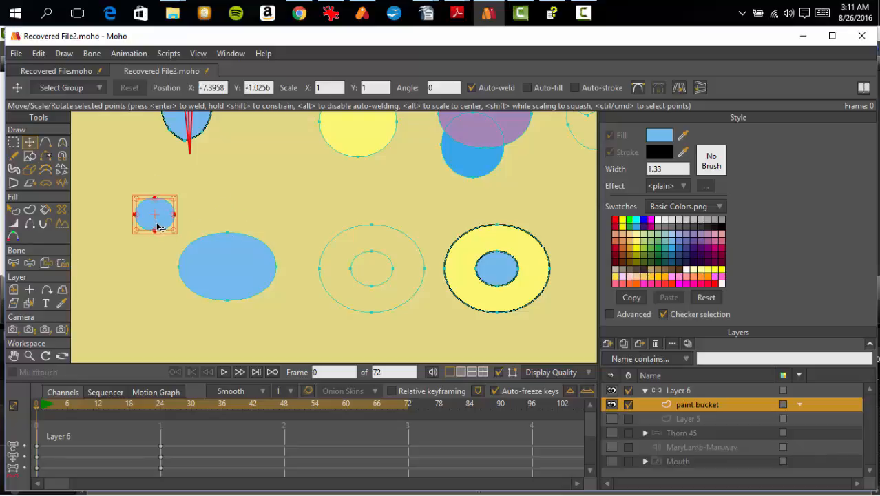
mouse_move(166, 221)
mouse_down()
mouse_move(287, 318)
mouse_move(172, 222)
mouse_move(278, 305)
mouse_move(185, 238)
mouse_move(282, 310)
mouse_move(185, 240)
mouse_move(277, 317)
mouse_move(178, 231)
mouse_move(281, 307)
mouse_move(182, 238)
mouse_move(272, 311)
mouse_move(179, 230)
mouse_up()
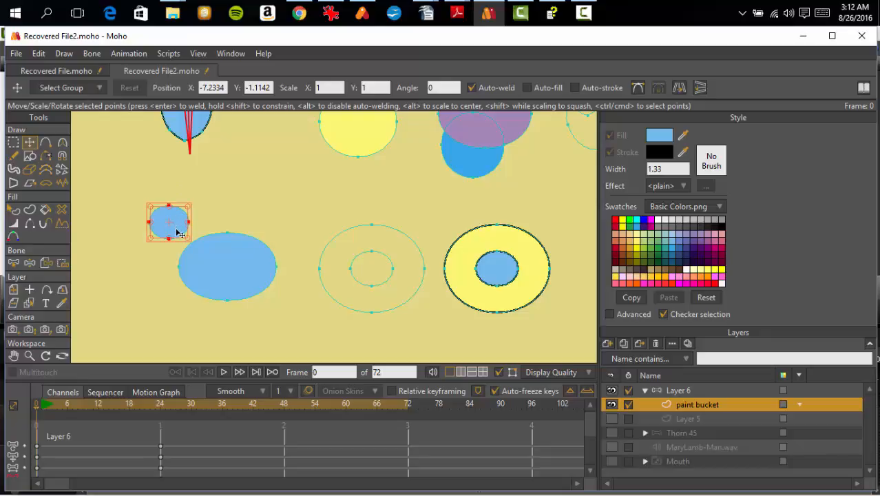
drag(177, 233, 162, 223)
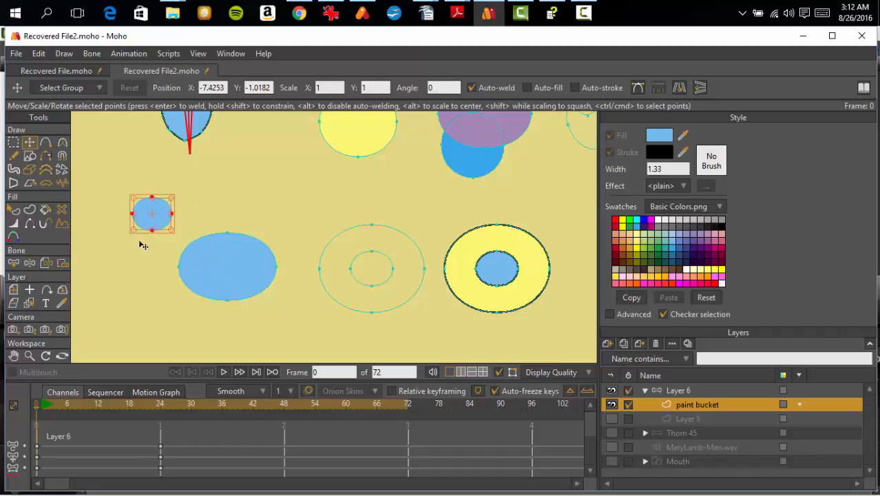
Delete the shared light blue fill from the small circle and the large oval.
click(62, 210)
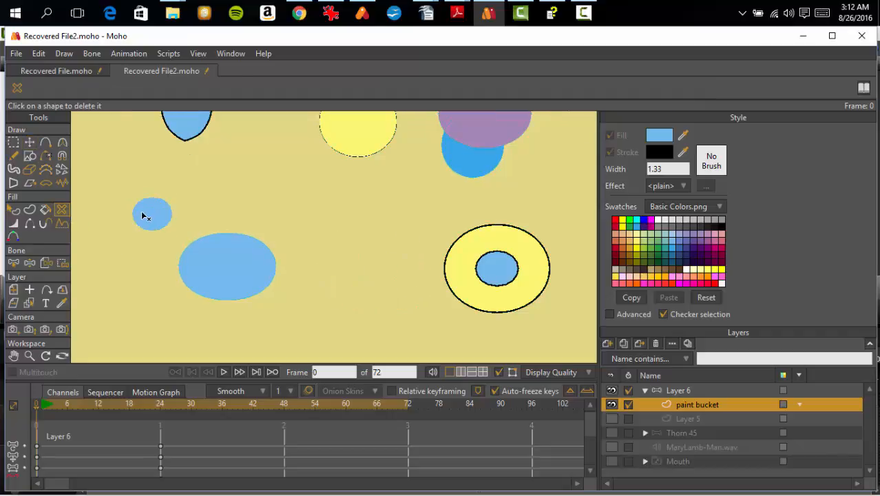
click(142, 216)
click(237, 264)
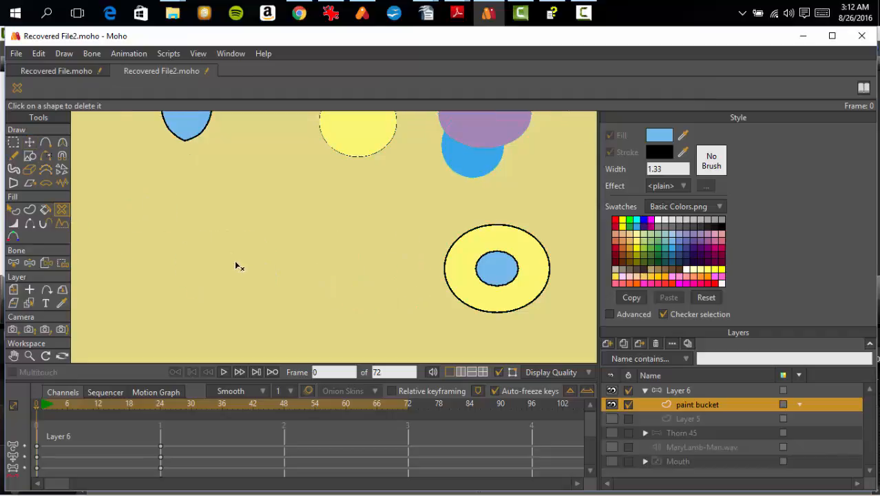
Fill the small circle with periwinkle blue using the Paint Bucket.
click(45, 210)
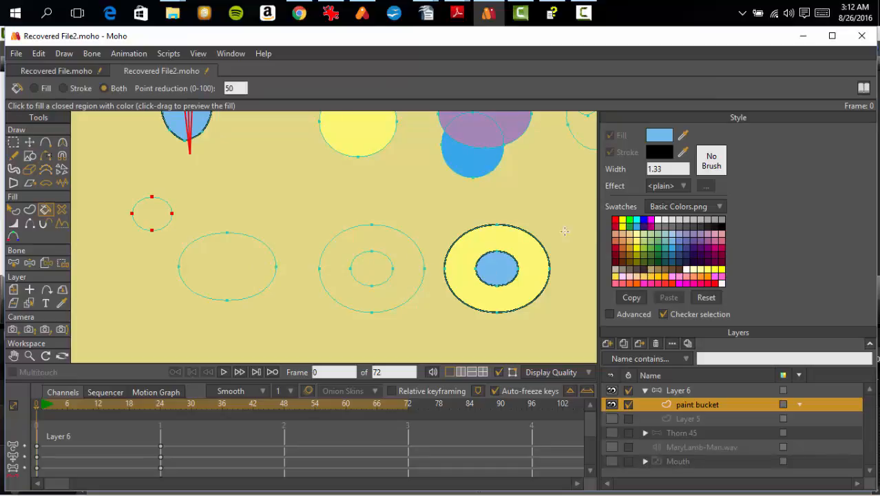
click(681, 235)
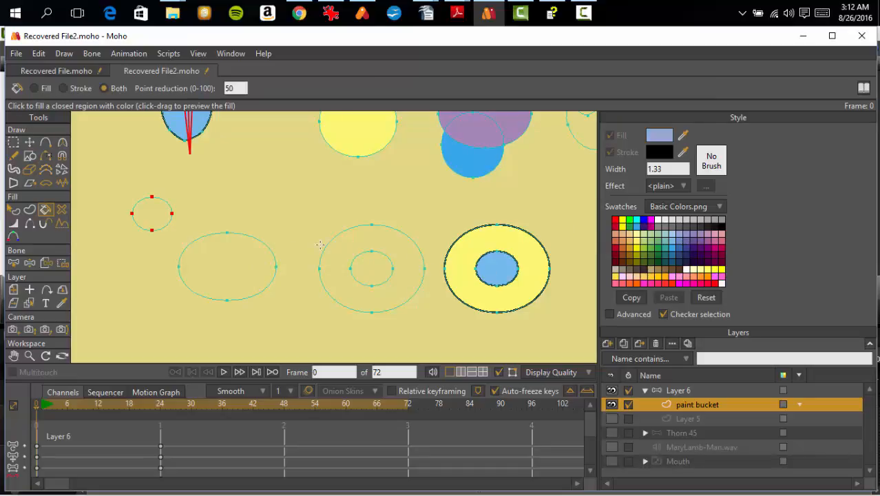
click(163, 220)
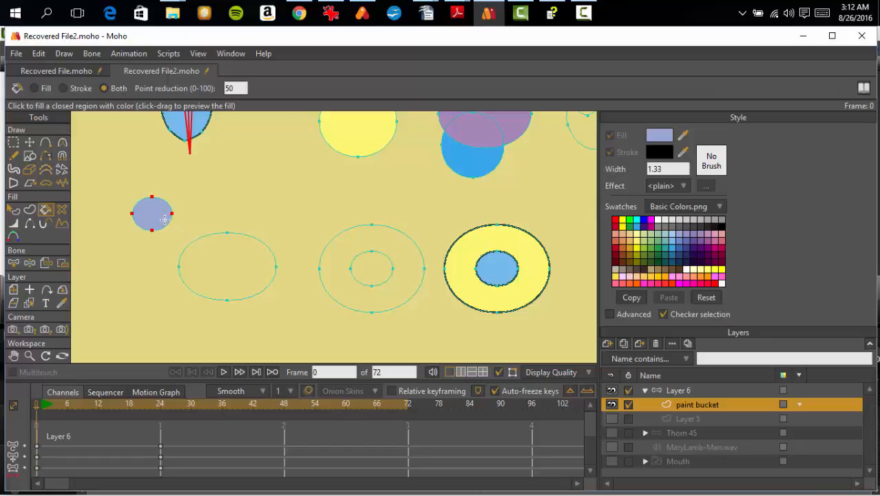
Delete the small circle's periwinkle fill and fill the large oval with periwinkle using the Paint Bucket.
click(62, 209)
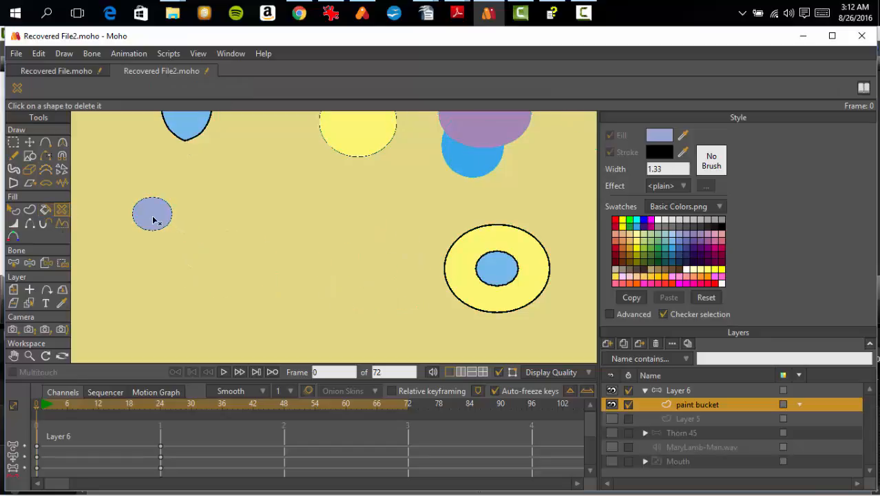
click(46, 209)
click(214, 260)
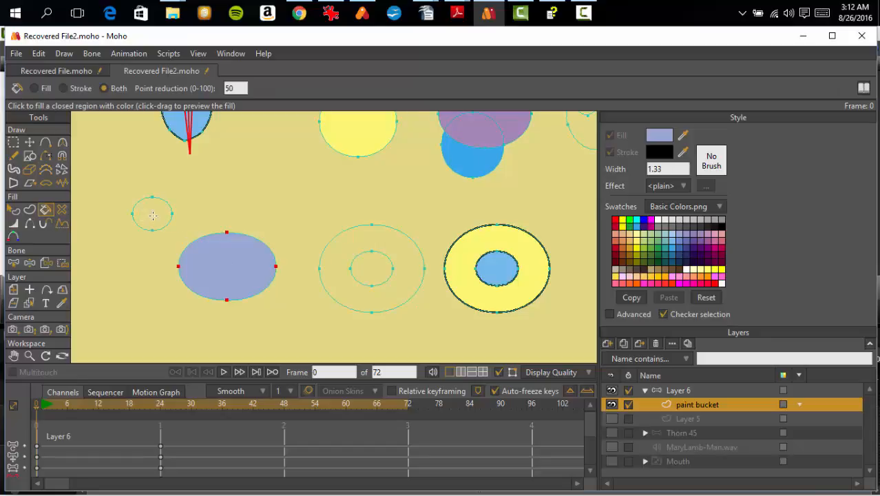
Fill the small circle with green using the Paint Bucket and move it slightly upward.
click(643, 250)
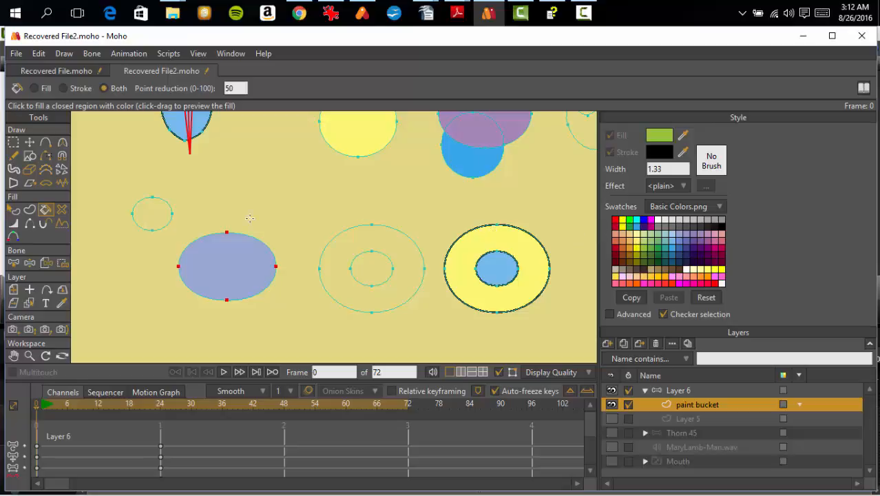
click(163, 217)
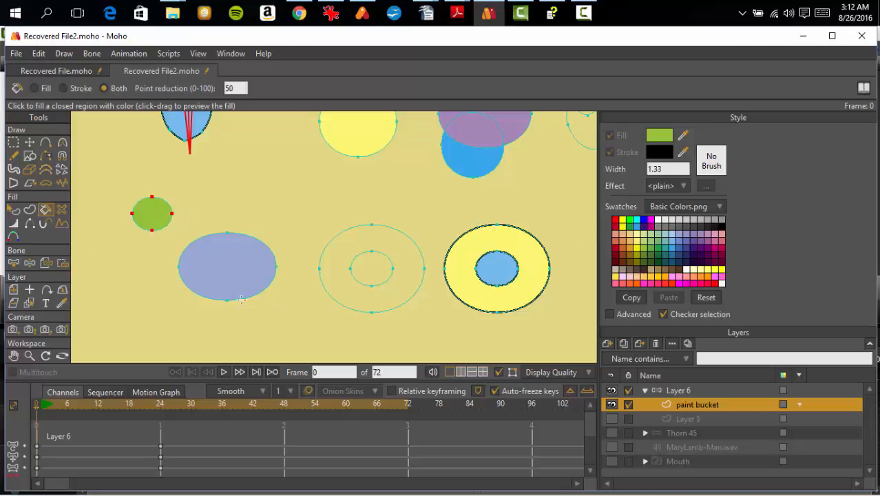
click(29, 142)
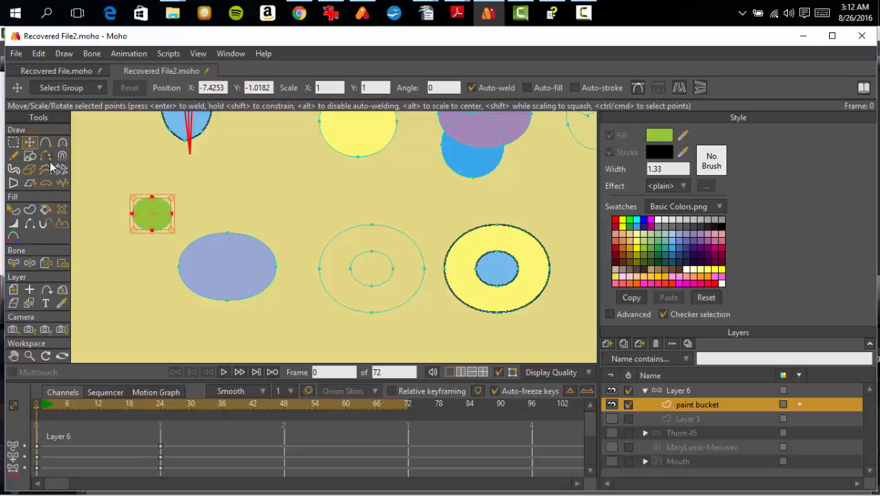
mouse_move(150, 213)
mouse_down()
mouse_move(237, 268)
mouse_move(151, 204)
mouse_up()
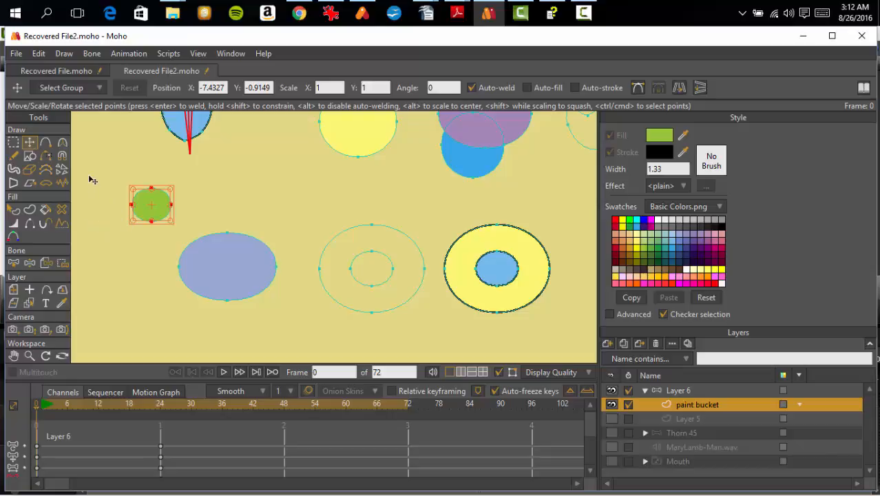
Delete the fills of the small circle and the large oval and refill both with green using the Paint Bucket.
click(61, 209)
click(142, 213)
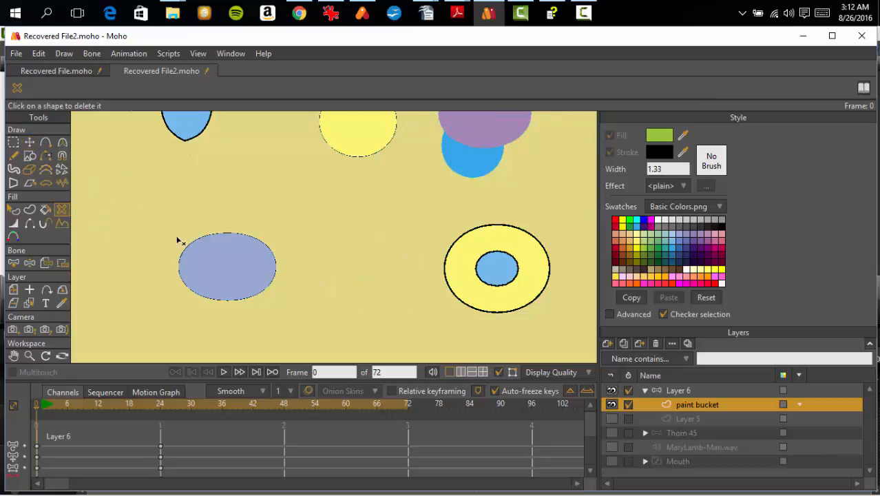
click(210, 261)
click(46, 209)
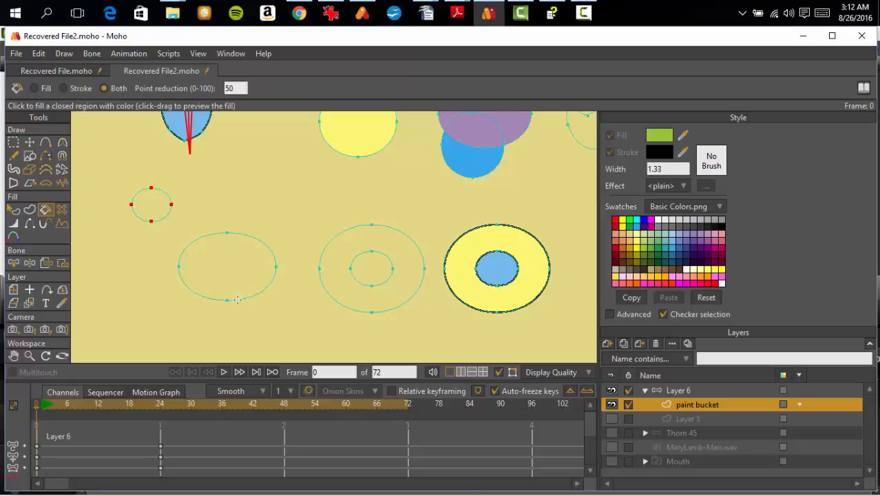
click(205, 286)
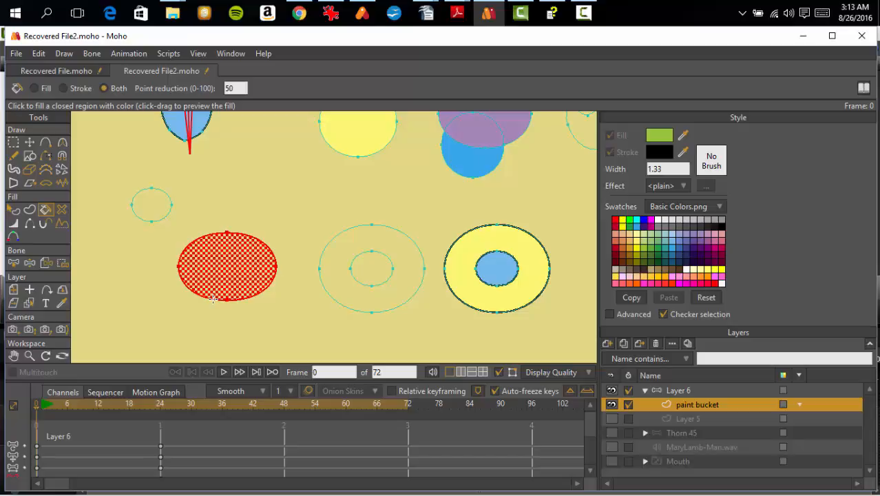
click(159, 220)
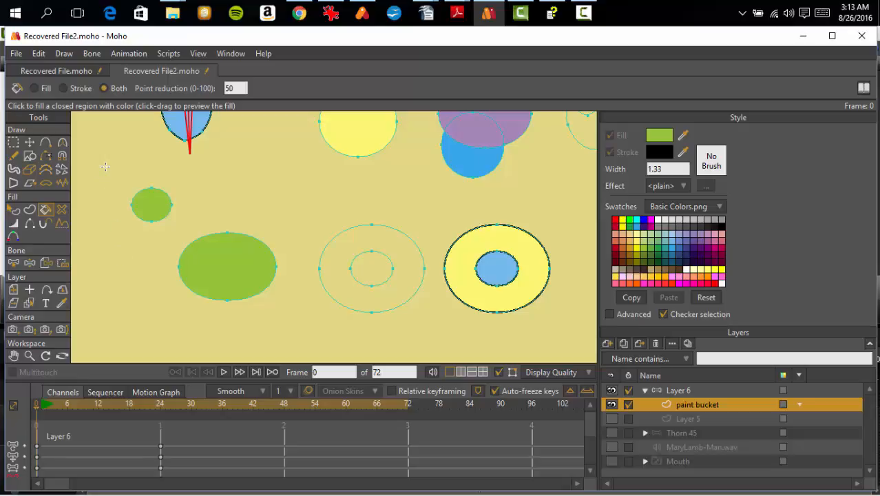
Select the small green circle and the large green oval in turn to check whether they are separate shapes, then deselect.
scroll(104, 167, down, 3)
scroll(281, 287, down, 4)
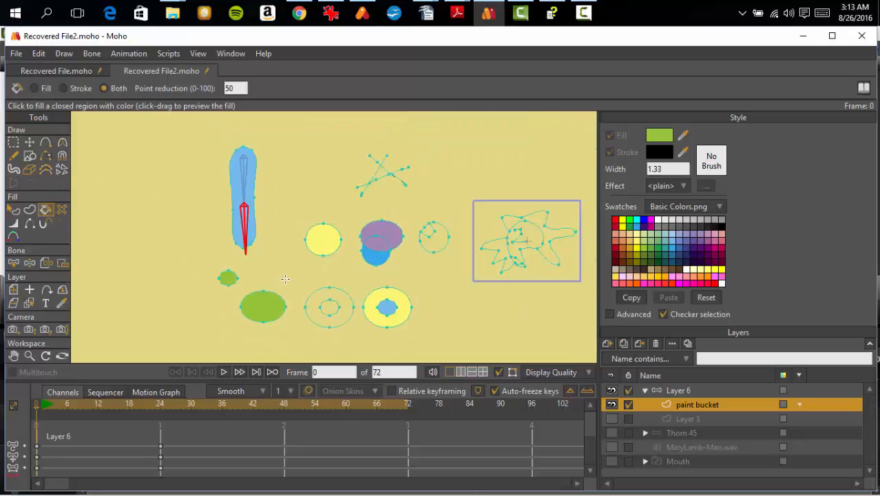
scroll(331, 284, up, 6)
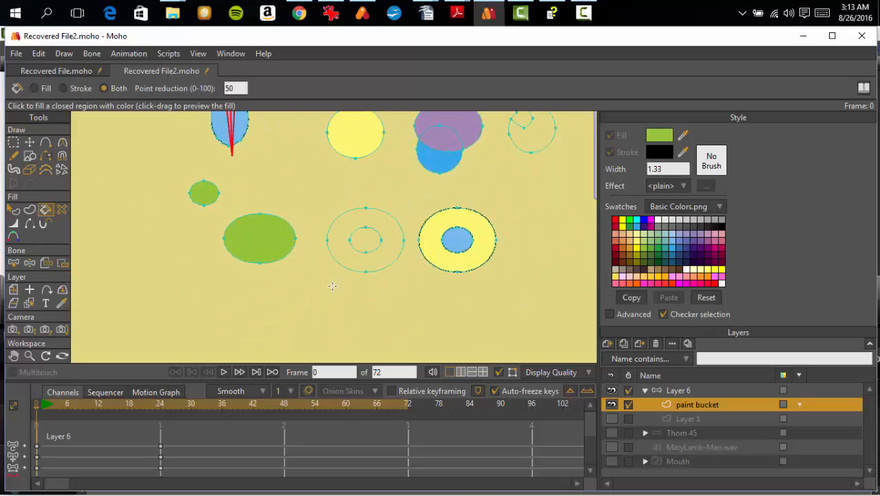
drag(481, 268, 474, 253)
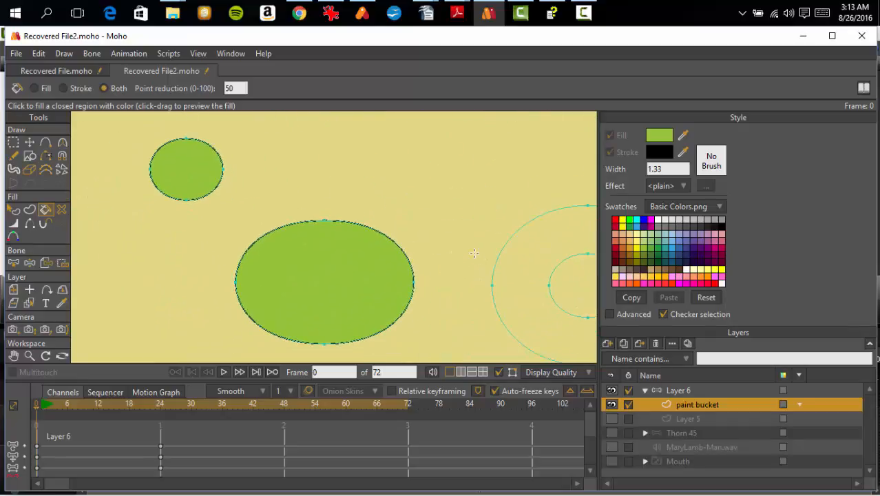
click(15, 212)
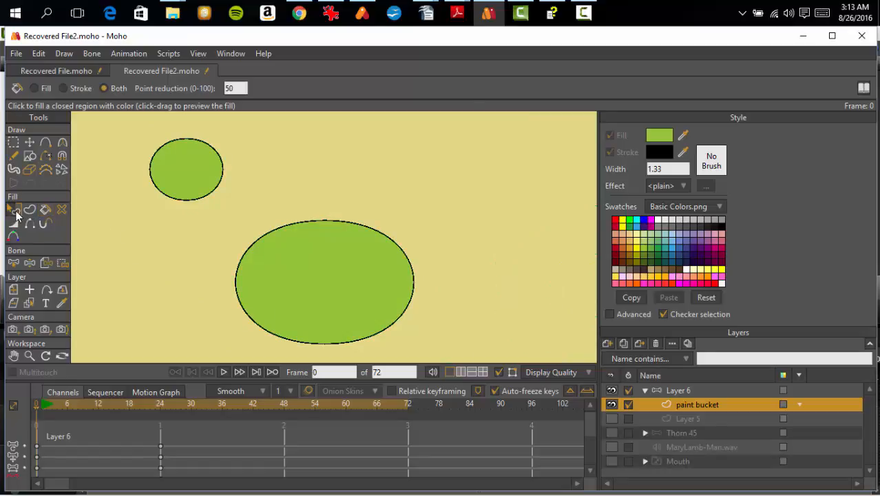
click(175, 190)
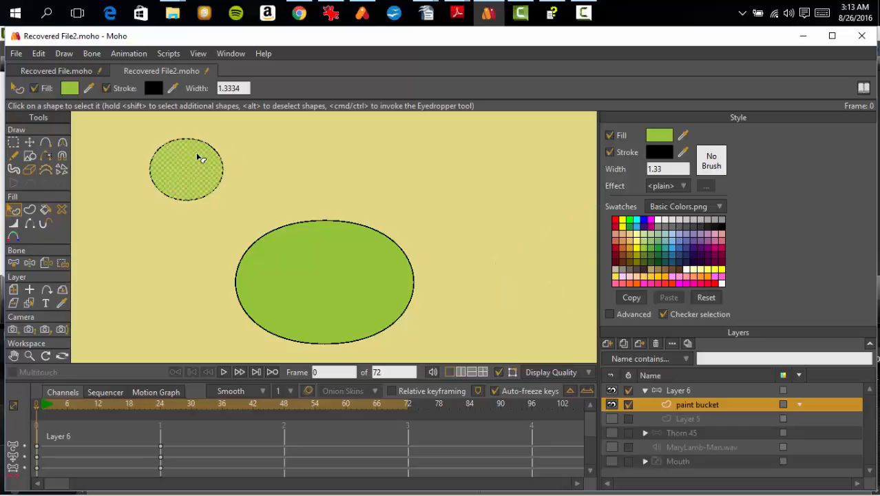
click(308, 306)
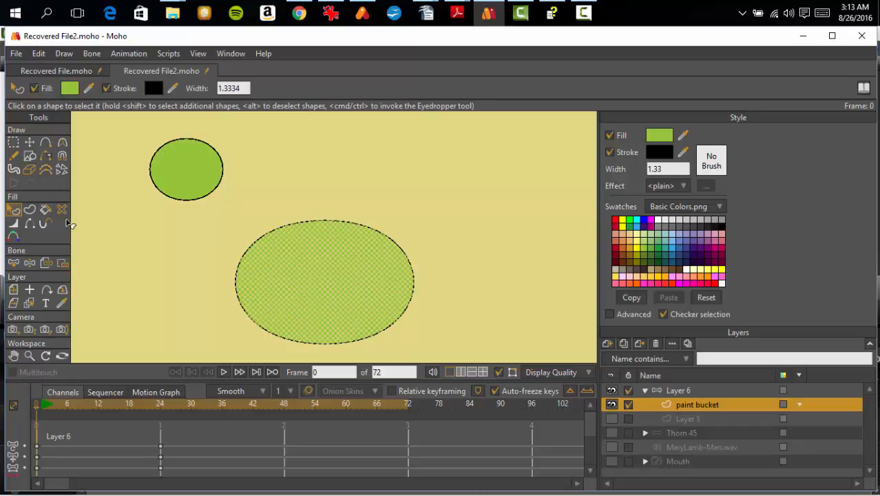
click(124, 207)
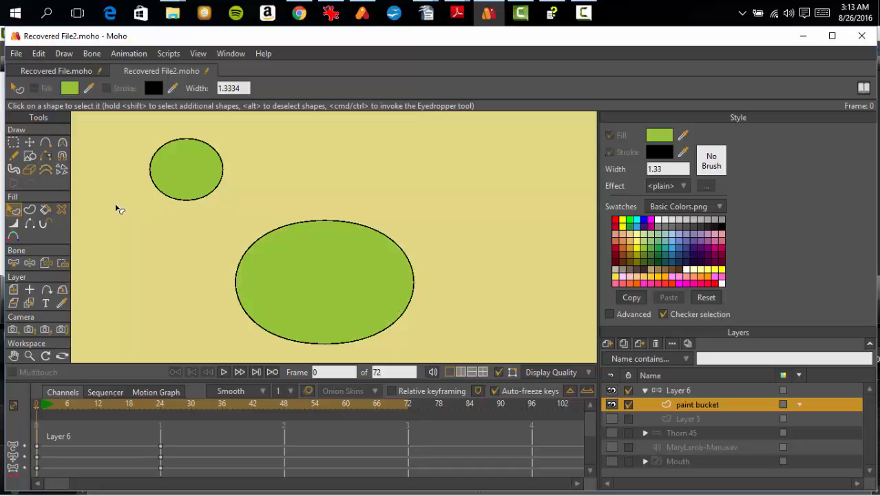
Recolor the small green circle bright blue using the Paint Bucket and deselect its points.
click(46, 210)
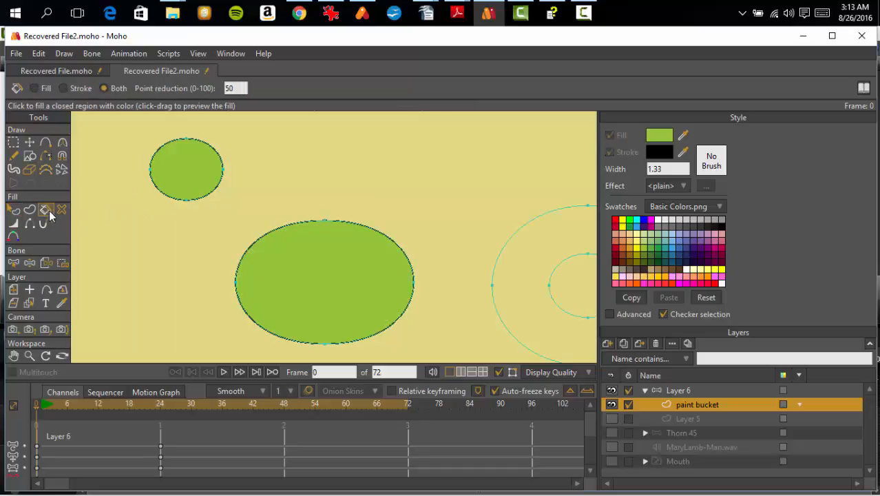
click(671, 250)
click(204, 176)
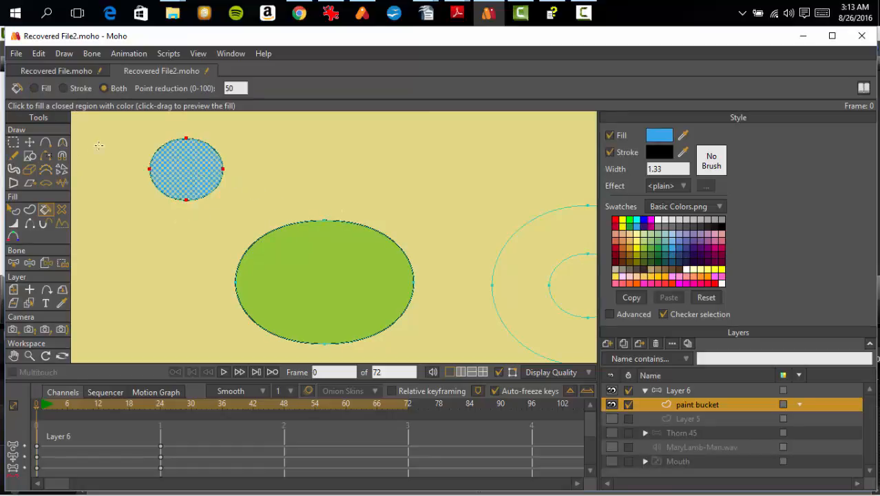
click(31, 143)
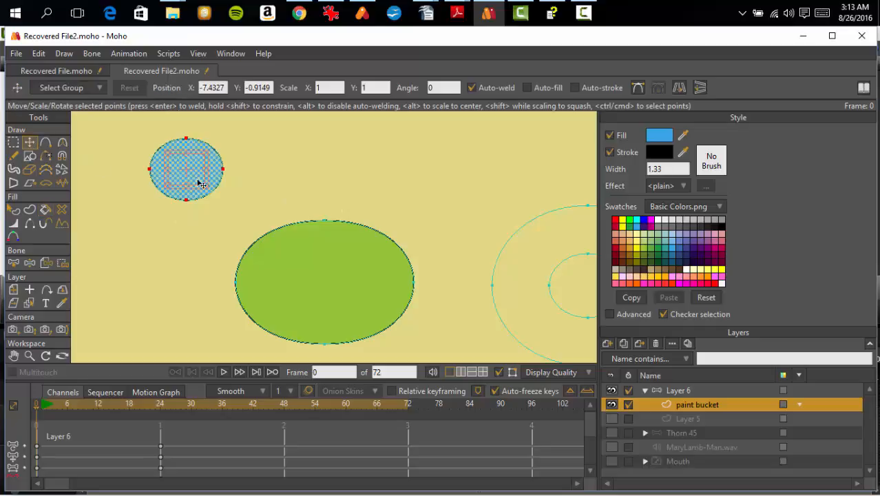
click(162, 214)
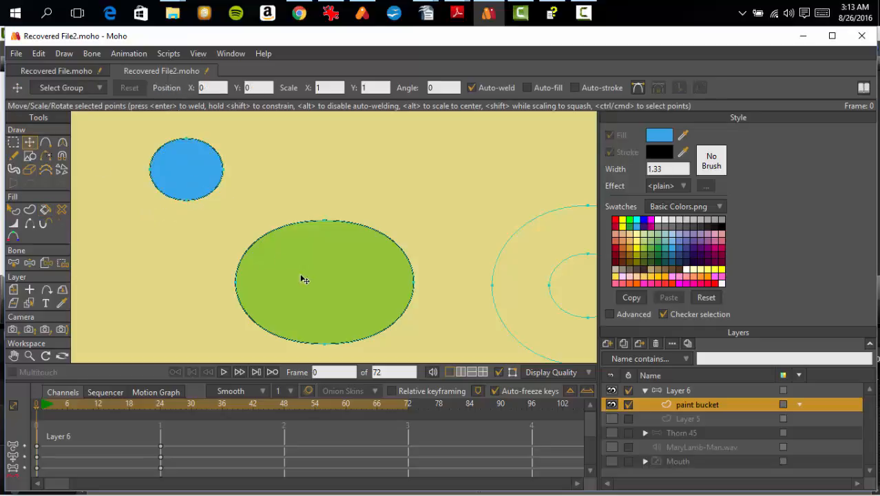
Select the small blue circle's points and move it slightly down and to the left, then deselect it.
click(206, 196)
double_click(193, 177)
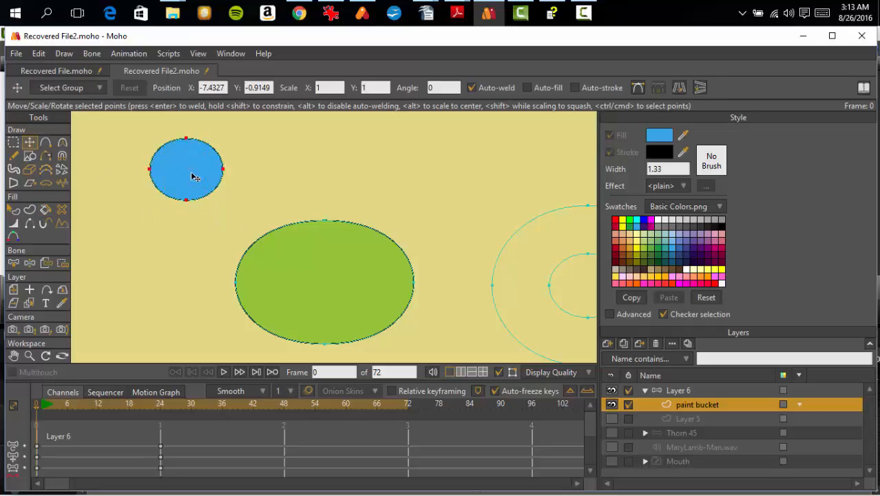
mouse_move(193, 177)
mouse_down()
mouse_move(327, 289)
mouse_move(251, 232)
mouse_move(326, 284)
mouse_move(235, 202)
mouse_move(336, 295)
mouse_move(185, 191)
mouse_up()
click(187, 262)
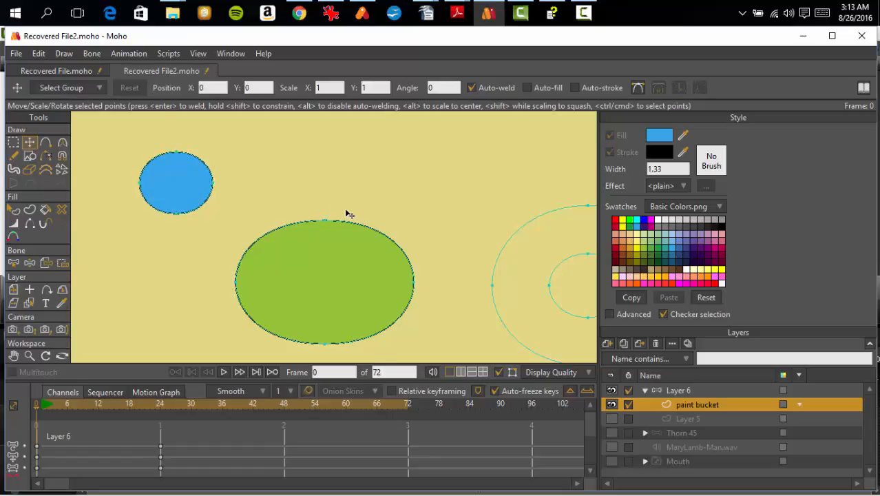
At frame 24, swing the arm's lower bone up to the right and back down to an angle of about 3.2 degrees.
scroll(348, 213, up, 3)
scroll(353, 214, down, 5)
scroll(356, 206, down, 2)
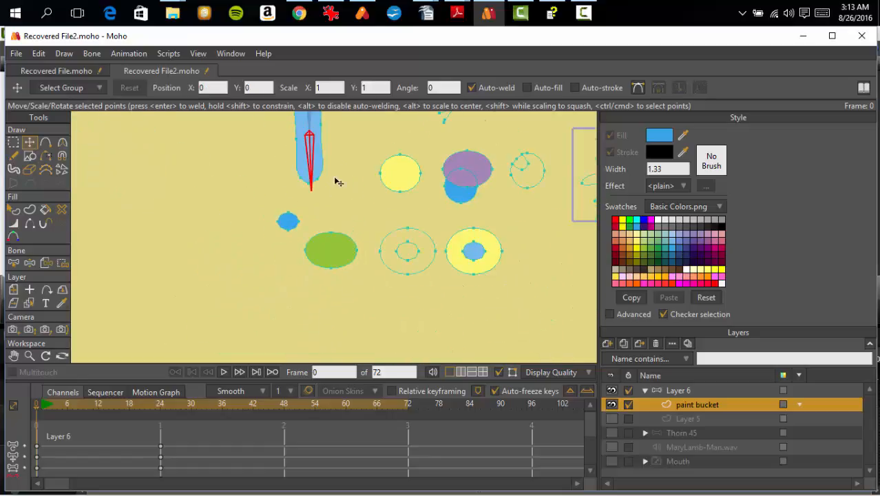
scroll(281, 247, down, 3)
drag(242, 233, 237, 234)
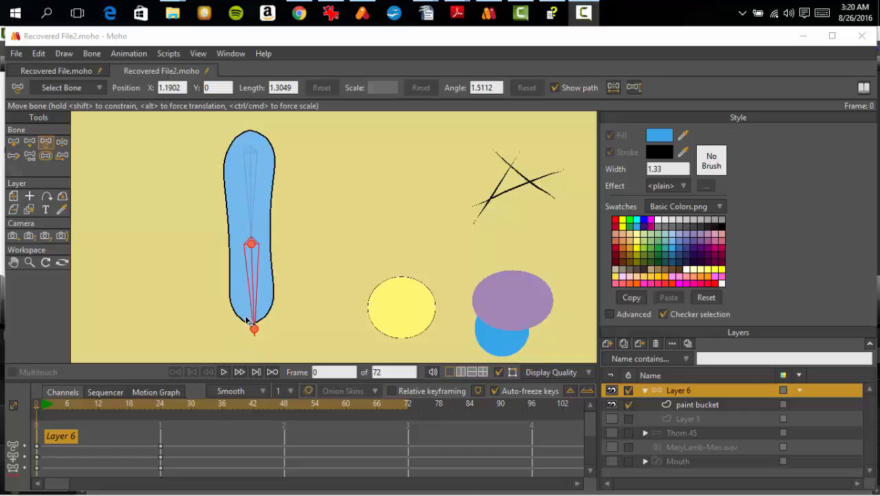
click(159, 405)
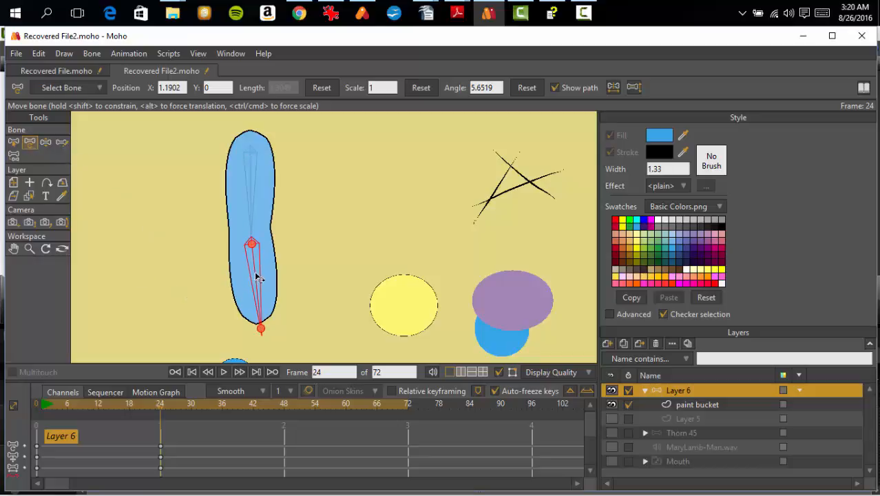
drag(256, 276, 306, 225)
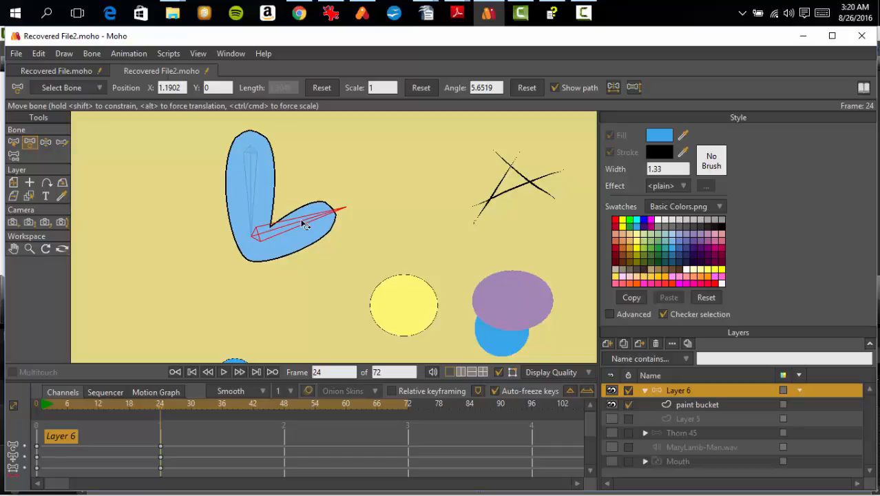
drag(302, 224, 276, 257)
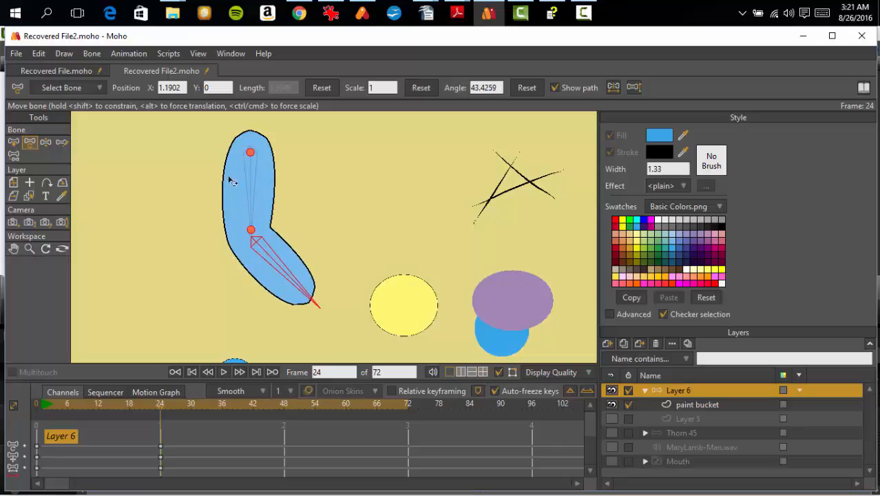
drag(287, 270, 279, 296)
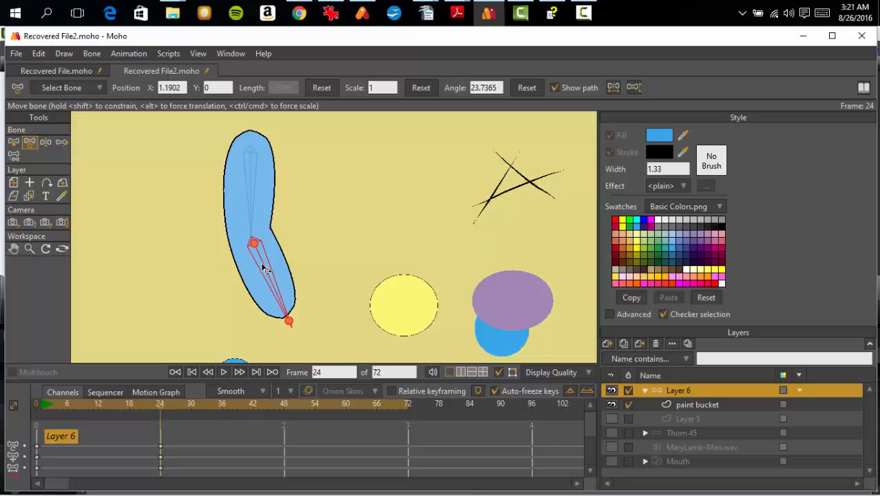
drag(264, 268, 251, 274)
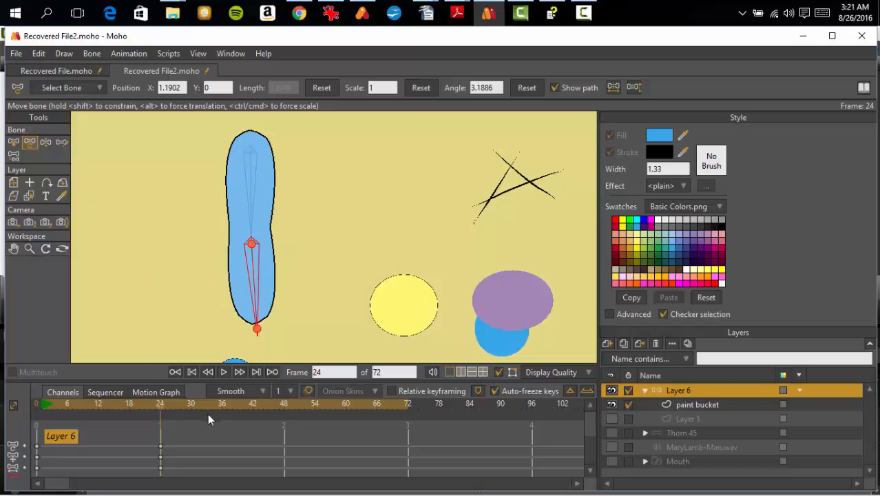
Return to frame 0 and delete the blue arm shape on the paint bucket layer.
click(192, 372)
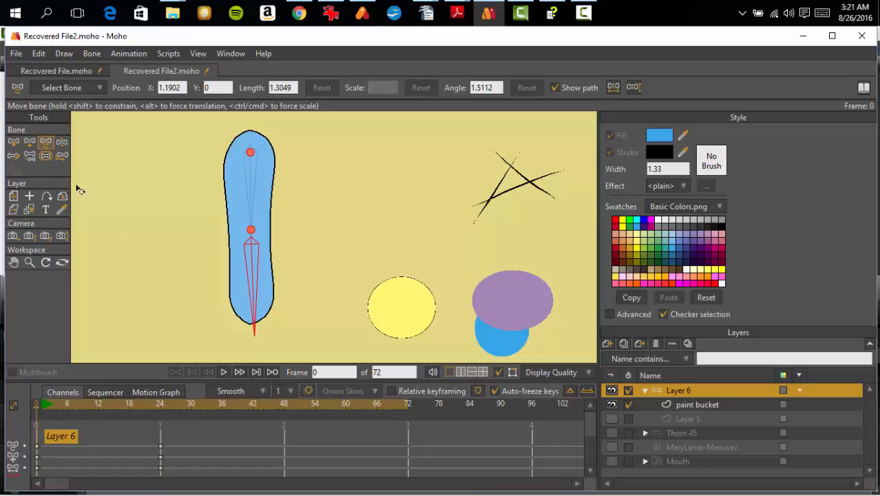
click(668, 405)
click(62, 210)
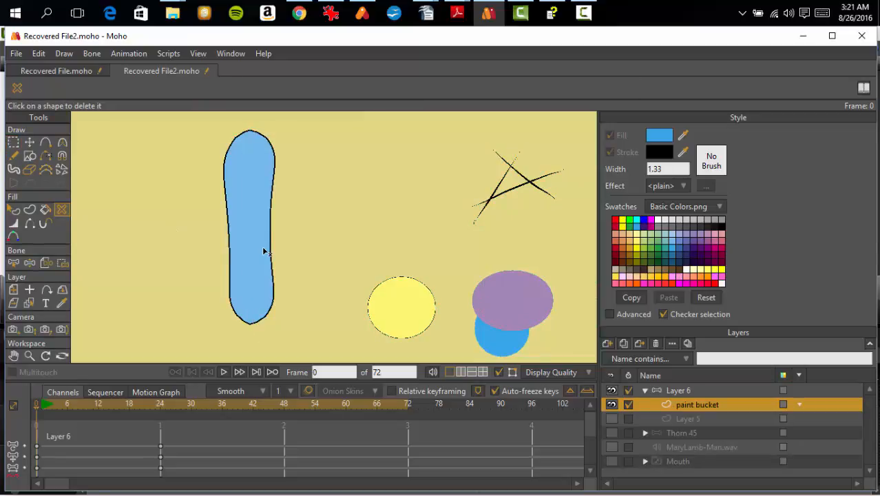
click(261, 252)
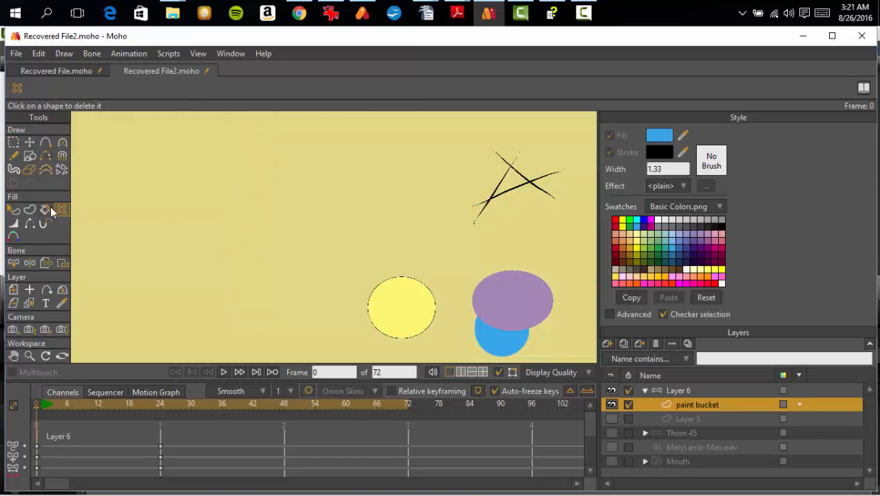
Divide the arm outline with a line across the elbow and fill both halves light blue using the Paint Bucket.
click(45, 141)
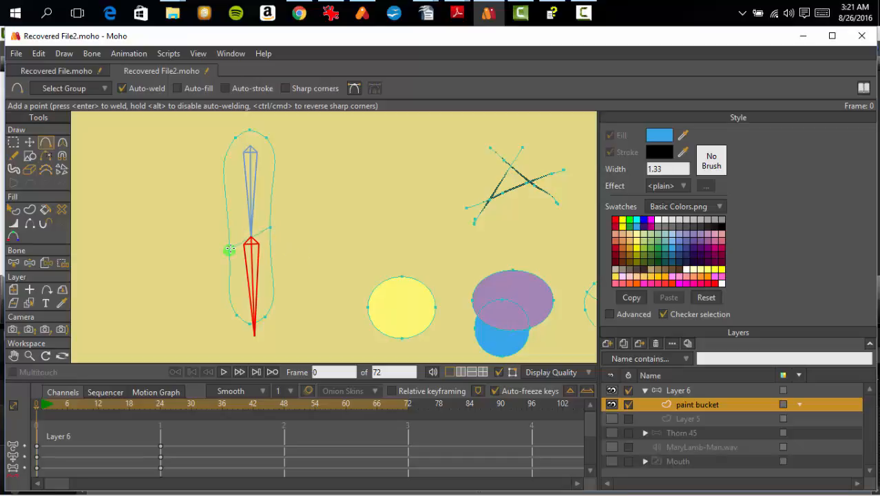
click(45, 209)
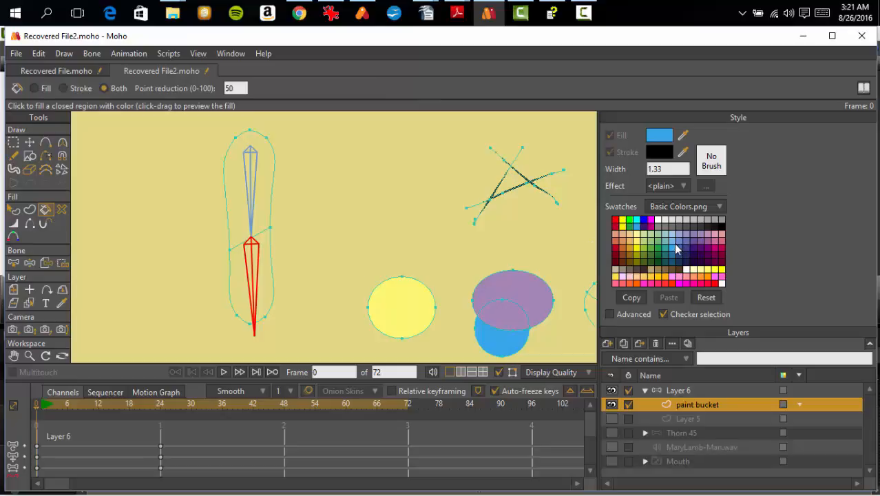
click(671, 242)
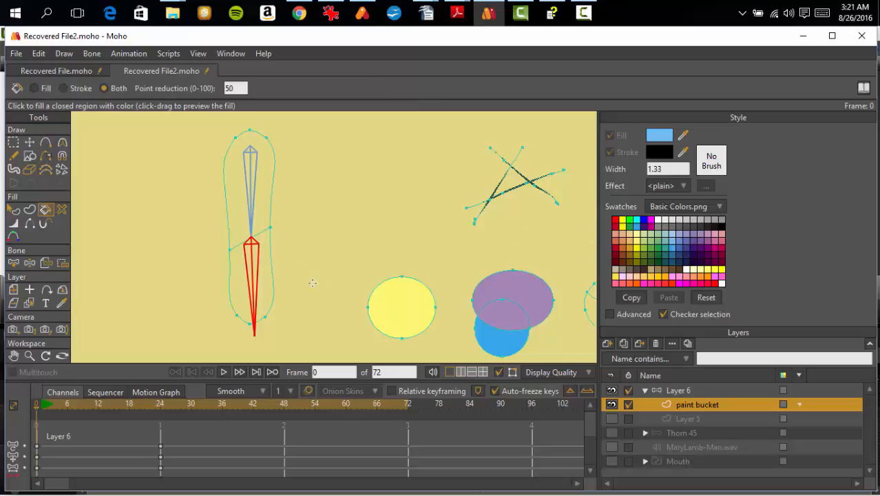
click(262, 281)
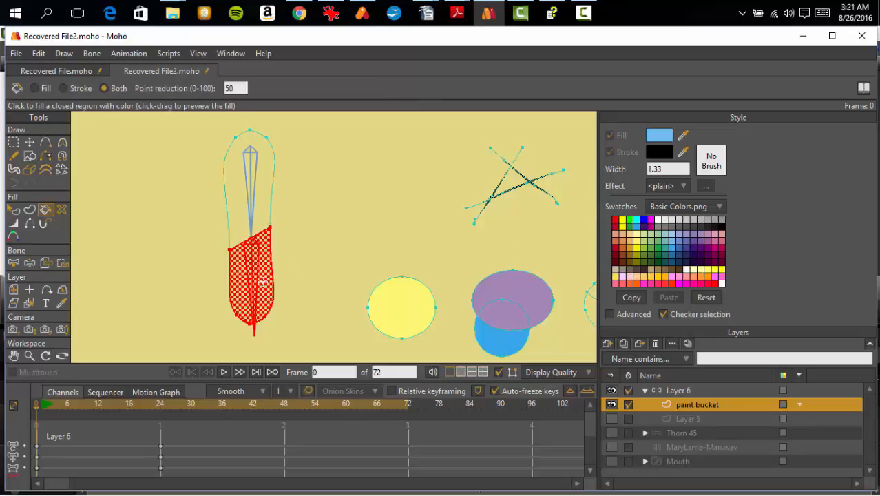
click(270, 180)
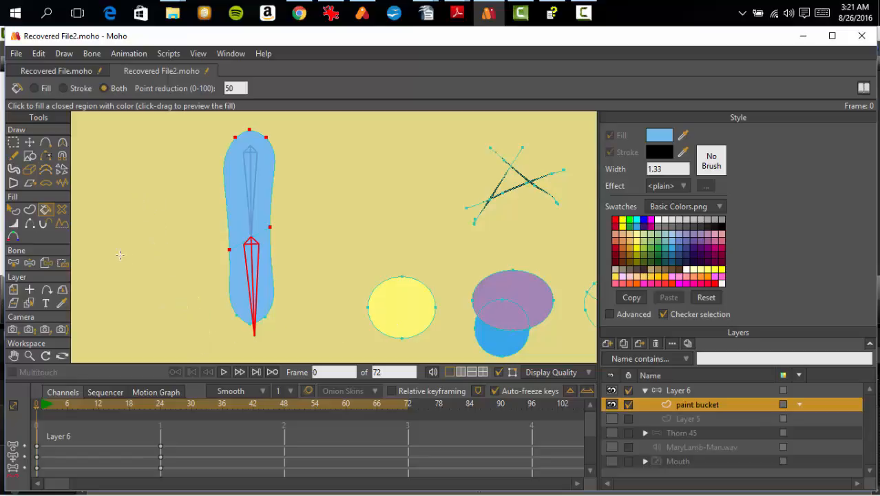
Show the Thorn 45 layer and look through its sublayers, including the head bone layer.
click(643, 390)
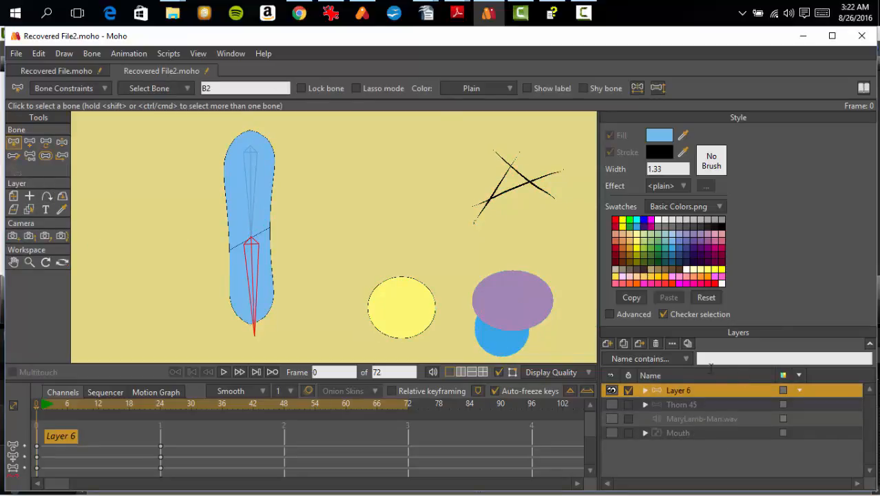
click(682, 405)
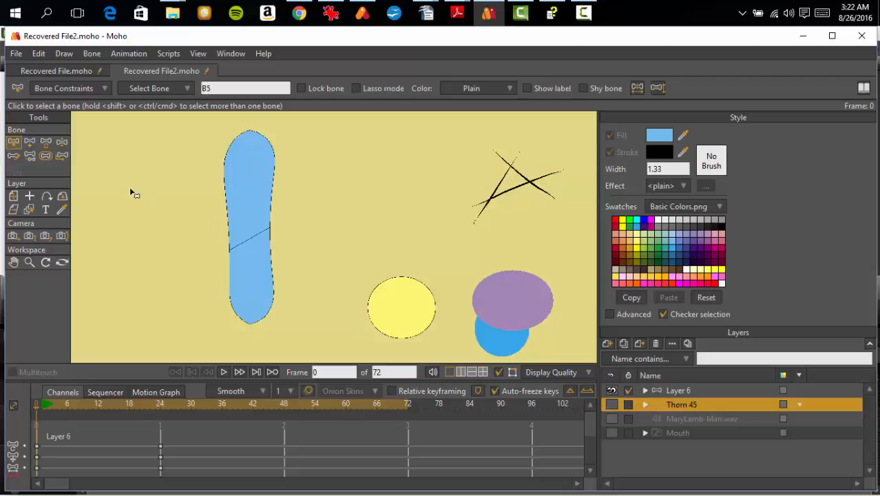
click(612, 405)
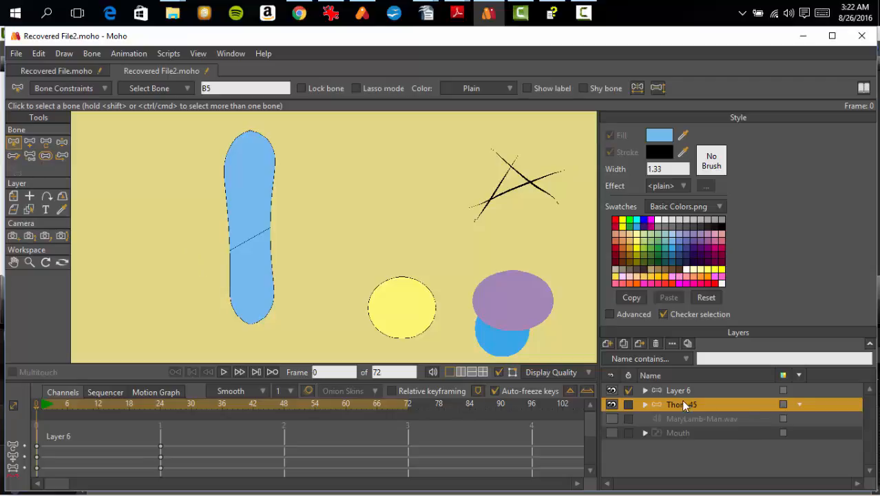
click(644, 405)
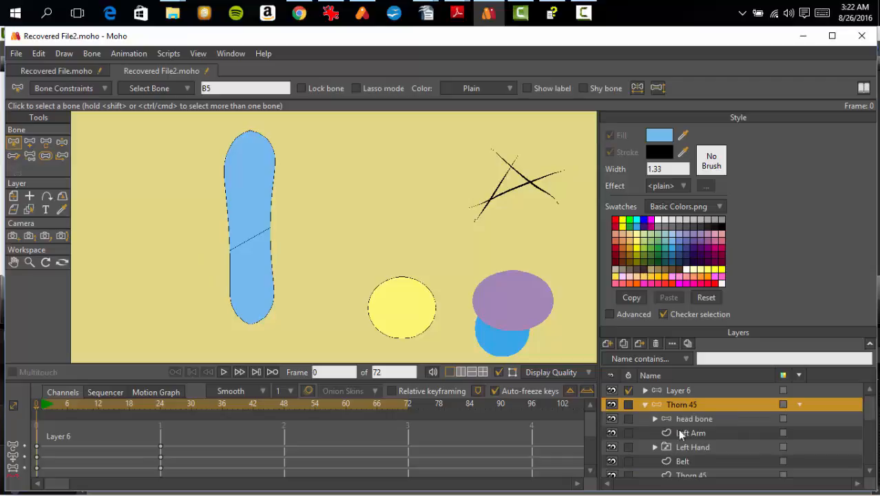
click(692, 421)
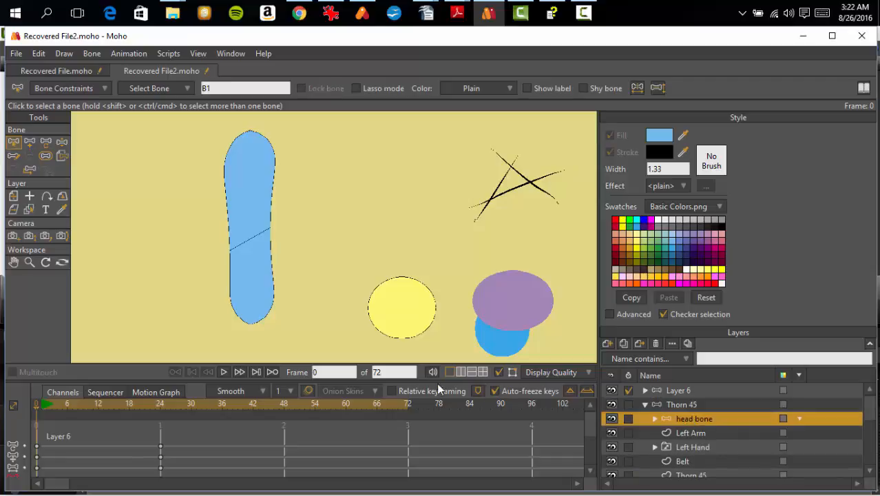
click(647, 404)
On the paint bucket layer, select the arm's lower bone and upper bone in turn to examine which points each one controls.
click(645, 390)
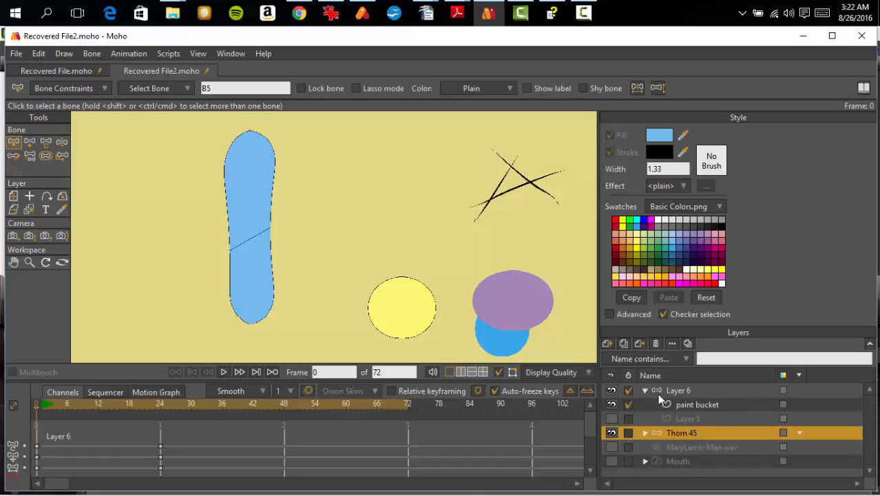
click(692, 405)
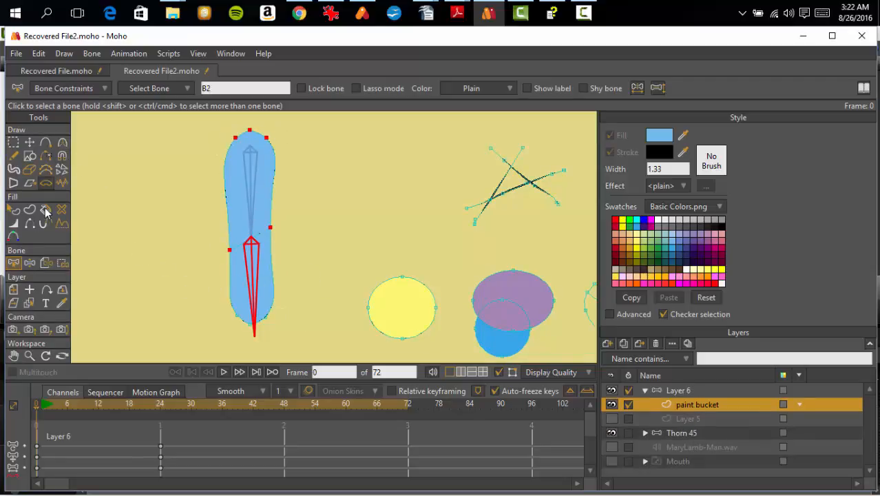
click(126, 262)
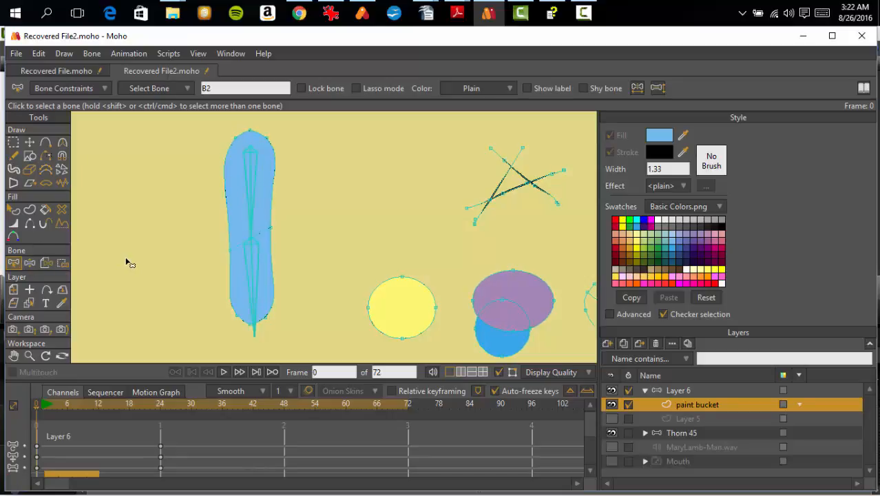
click(253, 281)
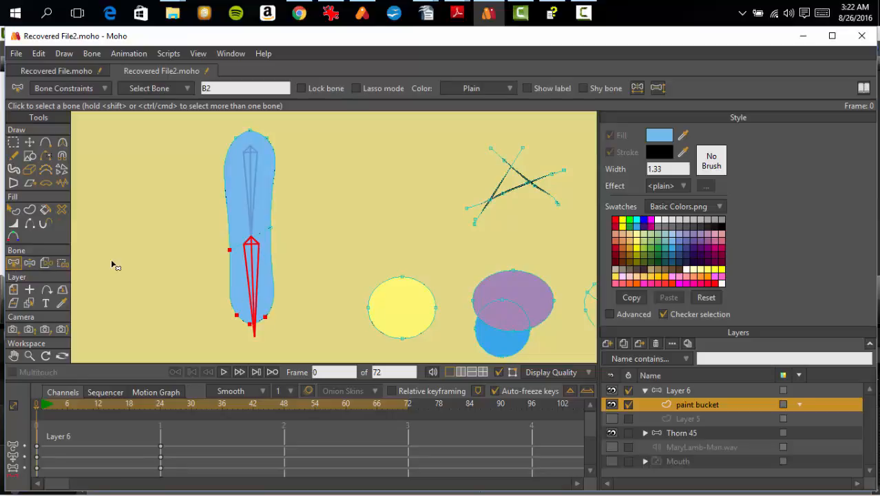
click(255, 185)
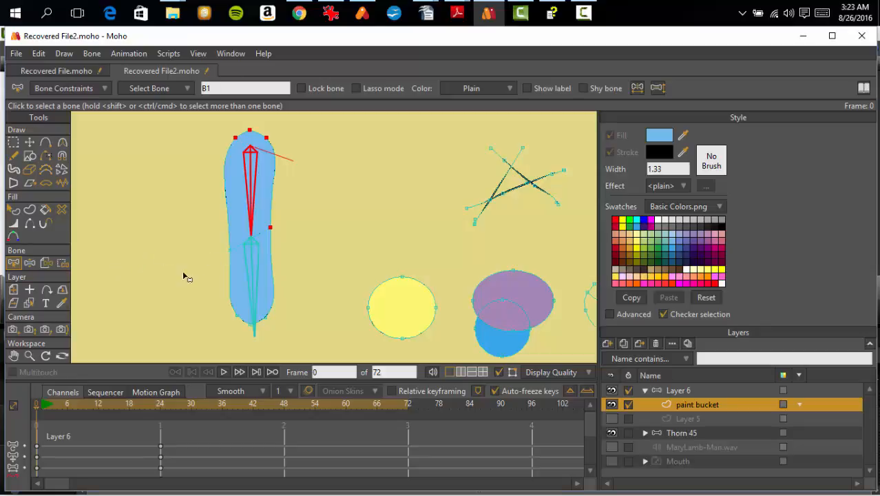
At frame 24 on Layer 6, swing the arm's lower bone up to the right and back down to an angle of about 8.2 degrees.
click(675, 390)
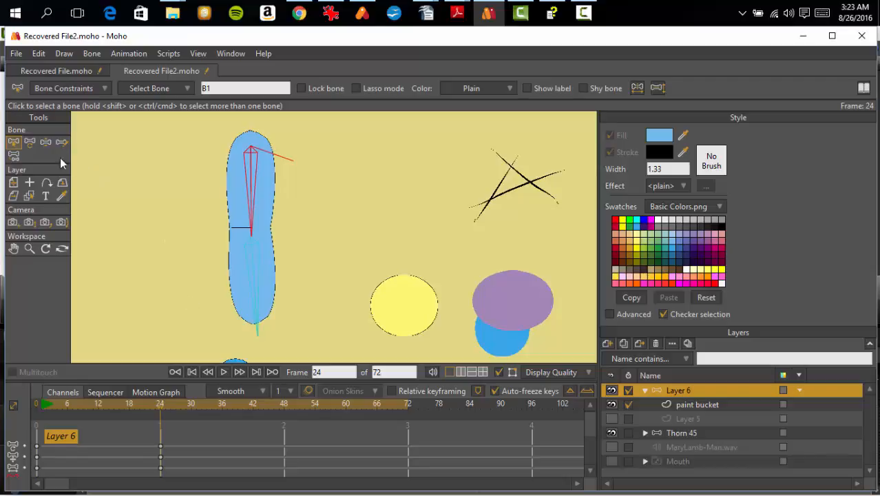
click(30, 141)
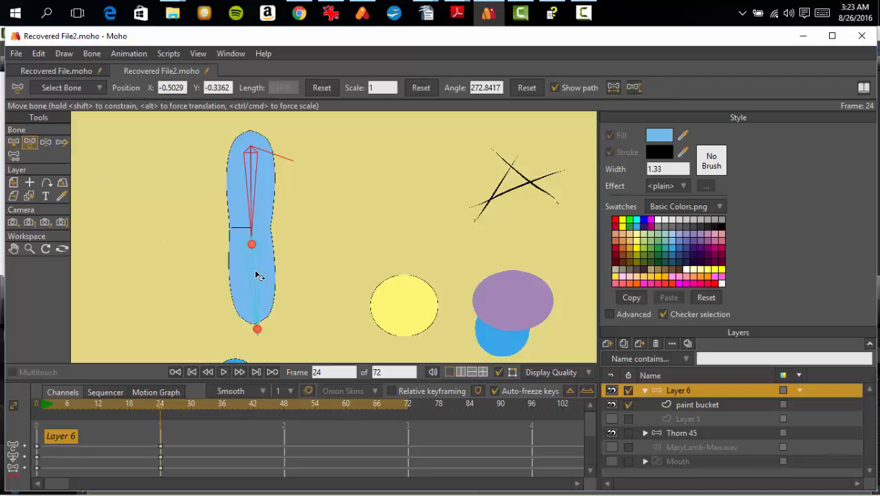
drag(256, 276, 262, 197)
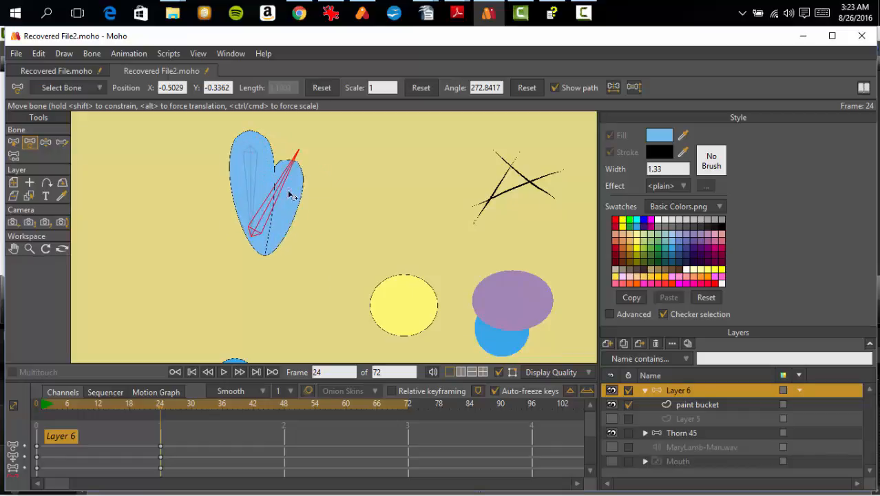
drag(291, 195, 265, 294)
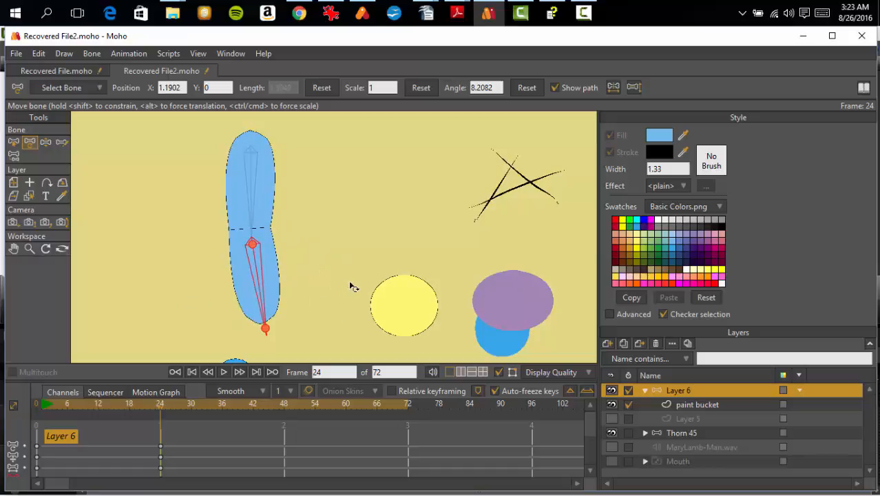
Hide the Thorn 45 layer.
scroll(351, 286, down, 5)
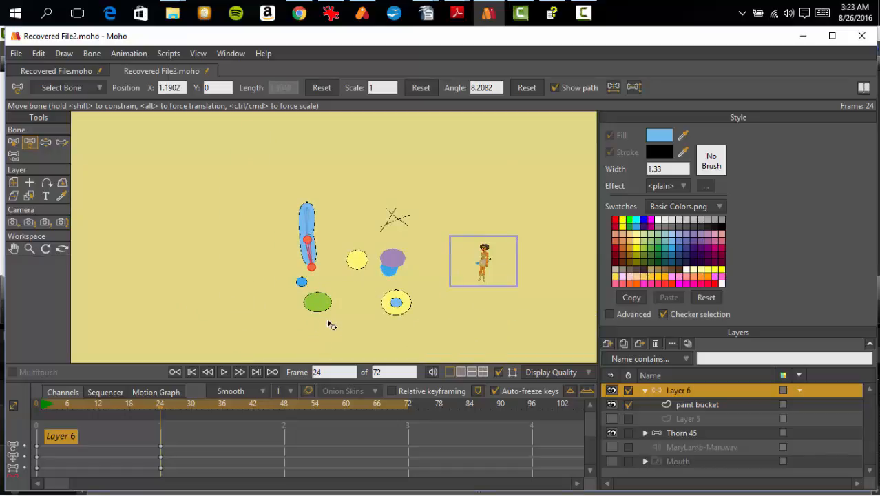
drag(355, 319, 294, 308)
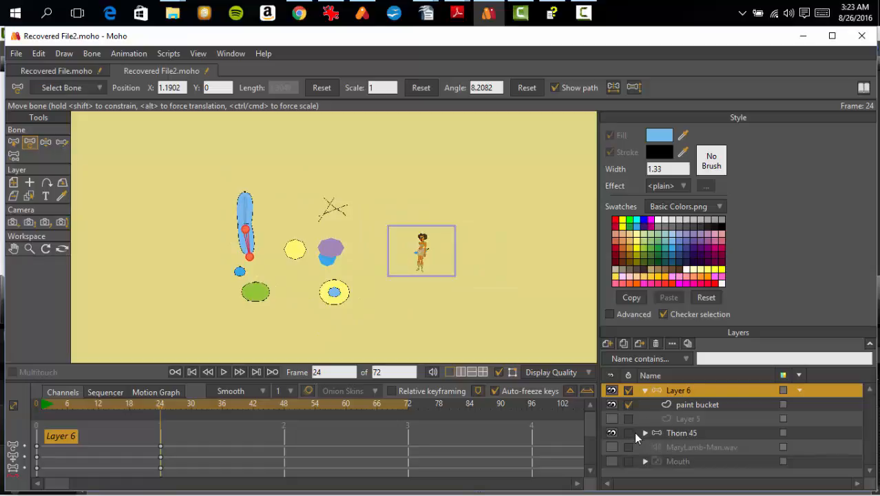
click(611, 433)
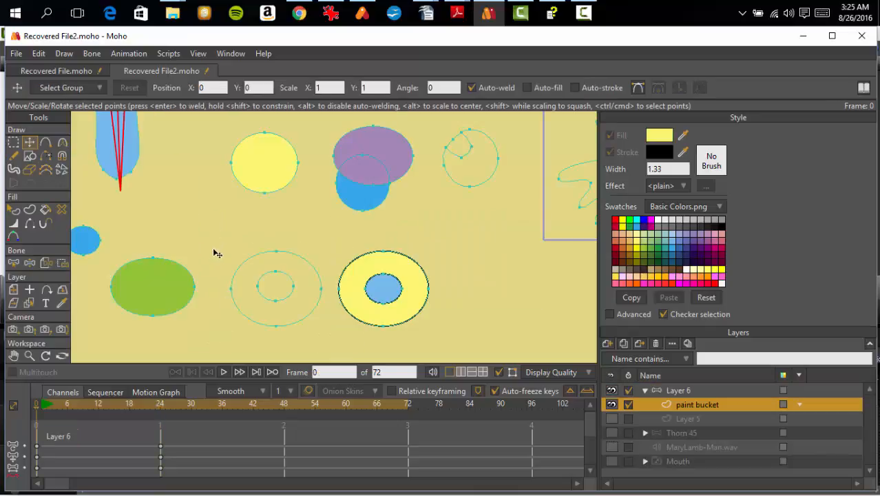
Fill the area between the two unfilled concentric ellipses yellow and move the inner ellipse slightly up and to the left.
click(45, 210)
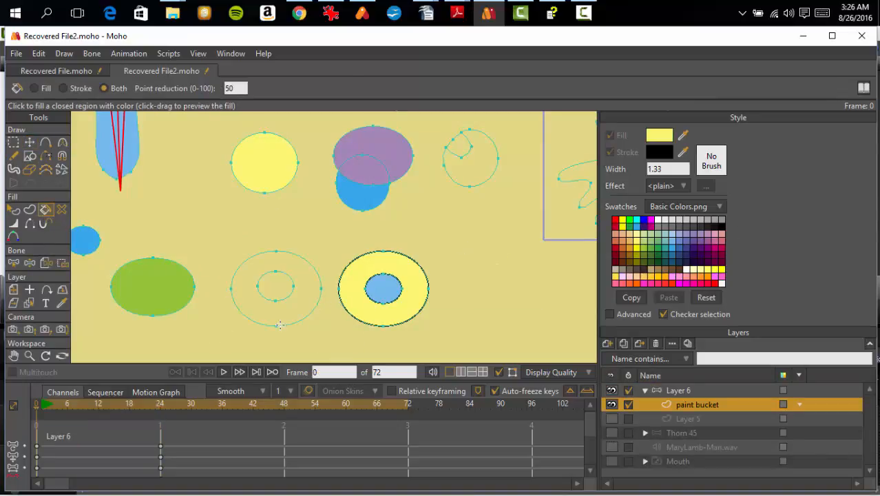
click(297, 311)
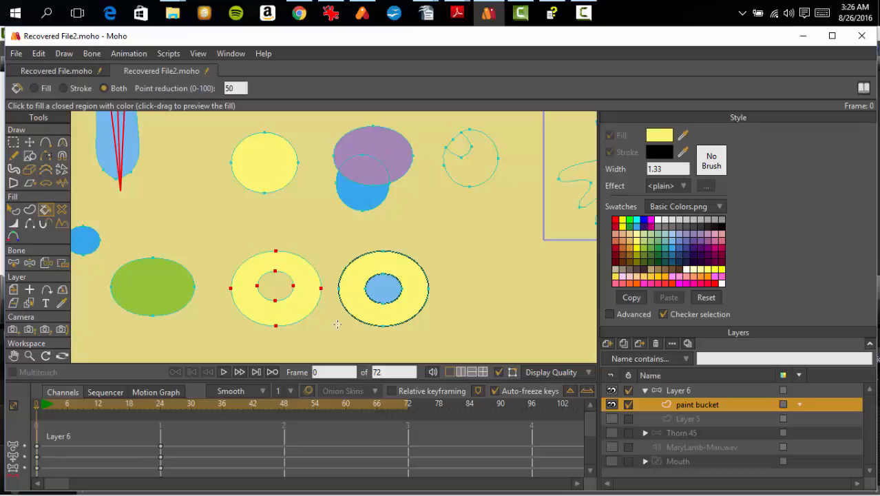
click(29, 142)
click(163, 209)
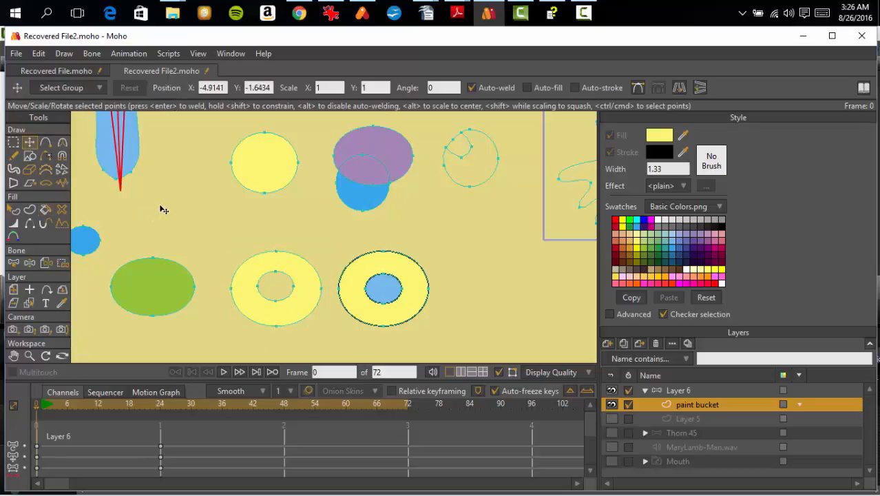
click(264, 281)
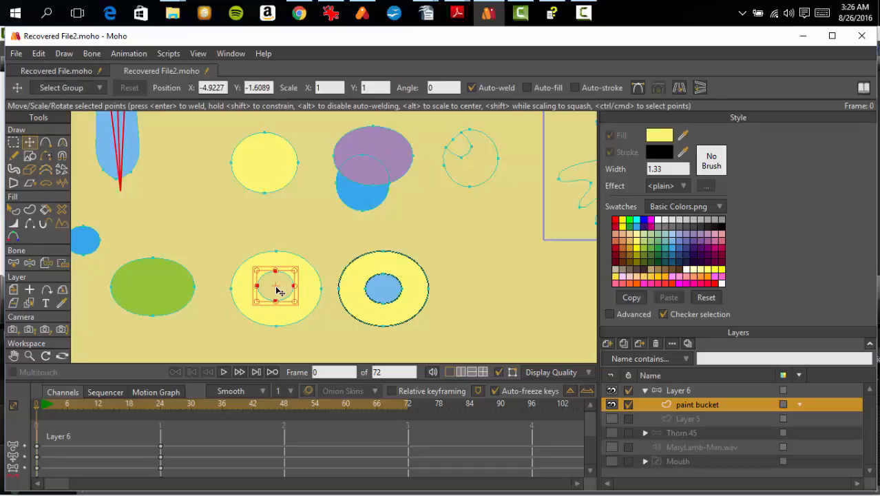
mouse_move(275, 285)
mouse_down()
mouse_move(226, 244)
mouse_move(284, 309)
mouse_move(226, 233)
mouse_move(252, 254)
mouse_move(280, 314)
mouse_move(280, 297)
mouse_move(233, 233)
mouse_move(278, 291)
mouse_up()
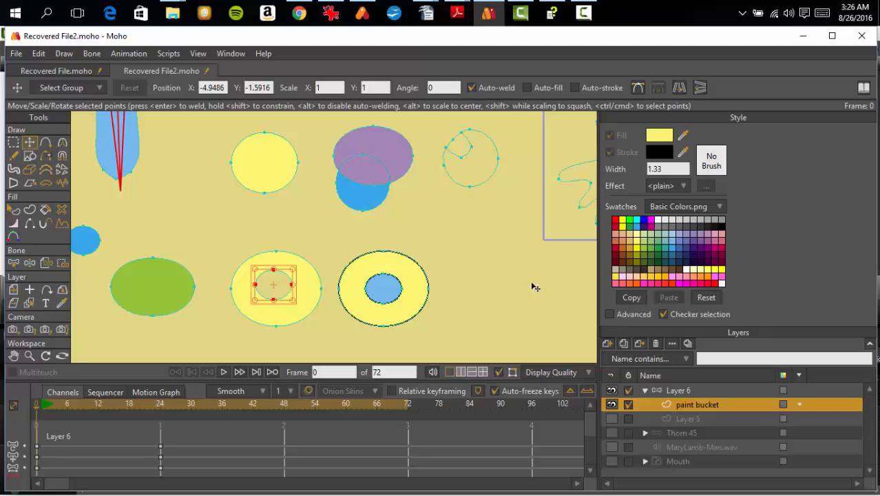
Fill that inner ellipse light blue with the Paint Bucket, move it slightly down, and deselect it.
click(670, 245)
click(46, 210)
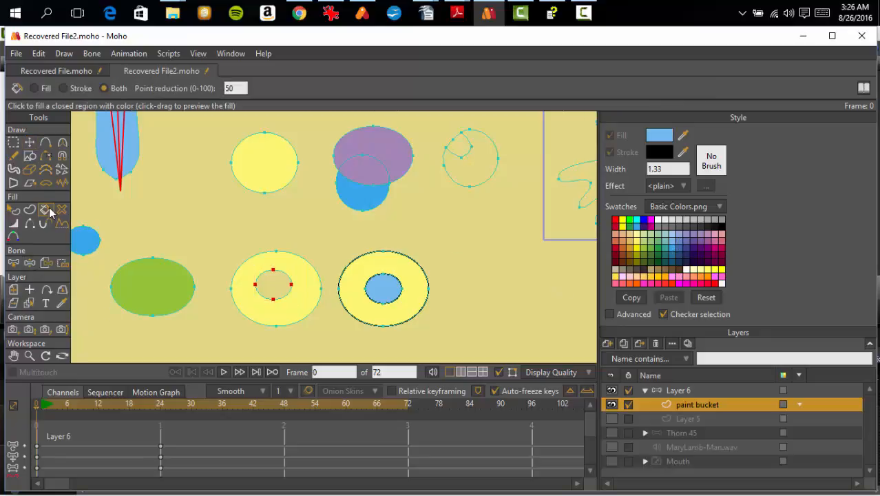
click(280, 285)
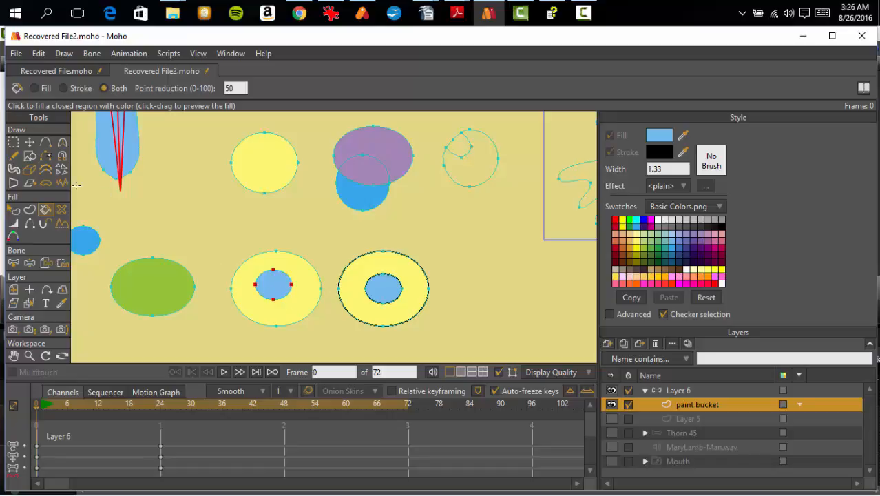
click(30, 142)
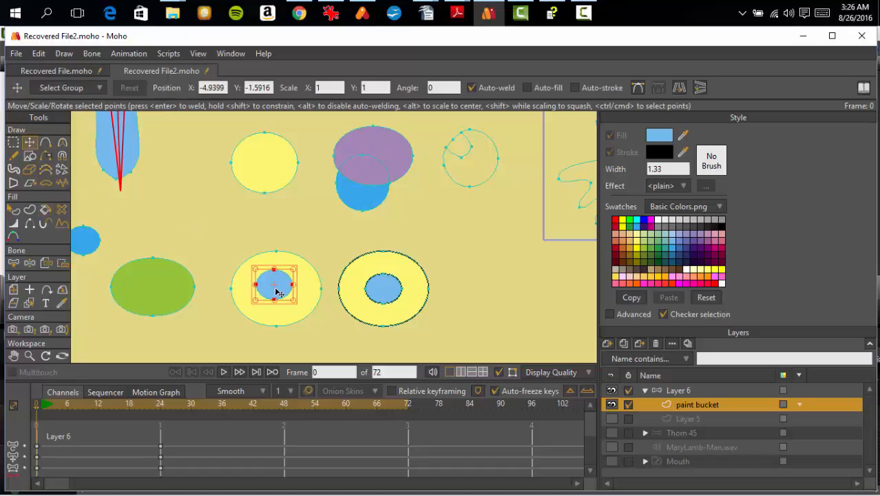
mouse_move(276, 292)
mouse_down()
mouse_move(246, 244)
mouse_move(233, 240)
mouse_move(285, 297)
mouse_move(224, 221)
mouse_move(283, 300)
mouse_move(240, 233)
mouse_move(279, 298)
mouse_up()
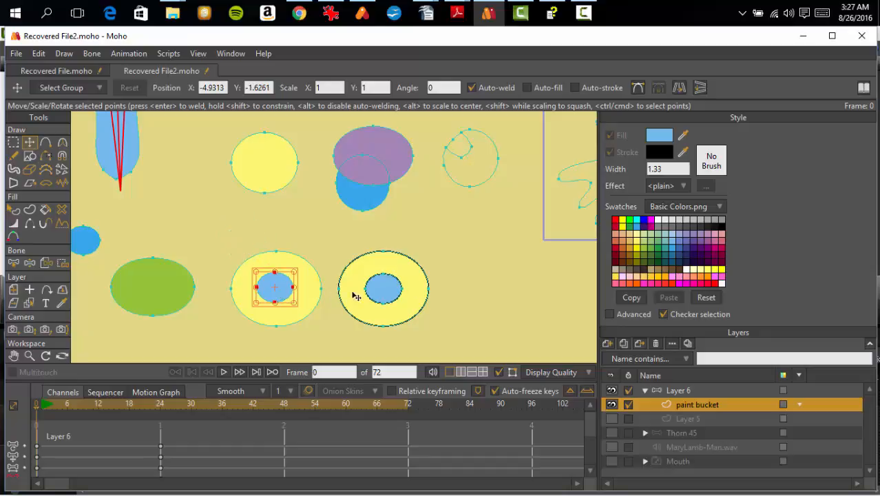
click(508, 296)
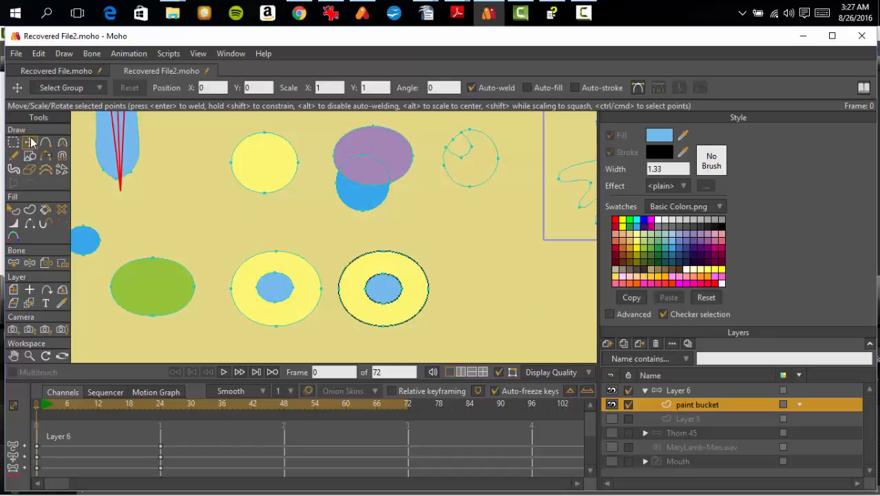
Move the blue inner ellipse of the black-outlined yellow ellipse slightly up and to the left, then deselect it.
click(383, 306)
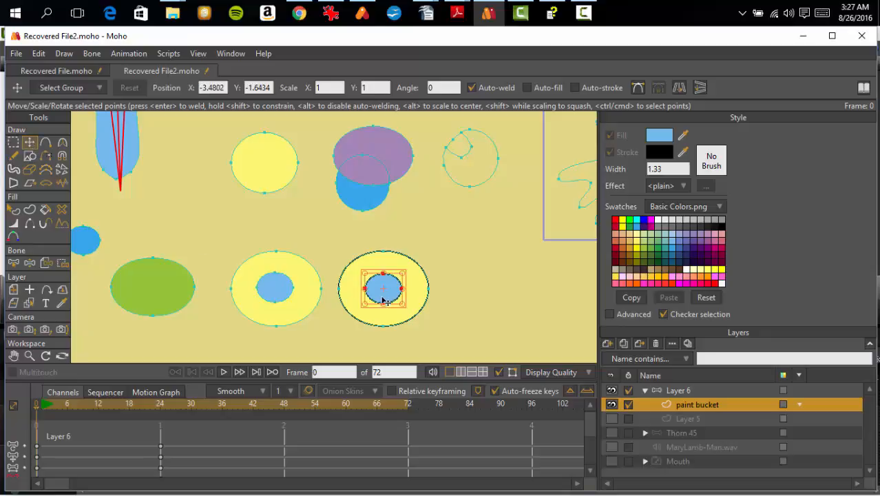
mouse_move(383, 305)
mouse_down()
mouse_move(349, 257)
mouse_move(385, 299)
mouse_move(381, 295)
mouse_up()
click(477, 296)
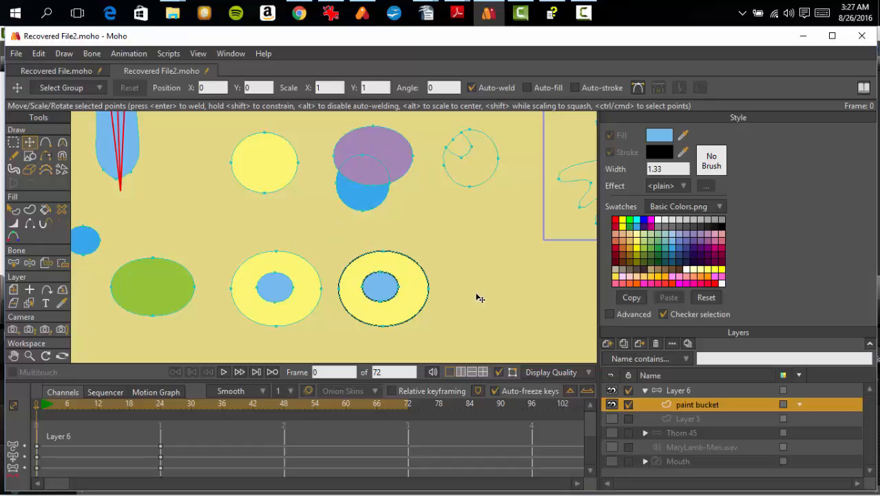
scroll(481, 298, up, 2)
scroll(487, 294, down, 3)
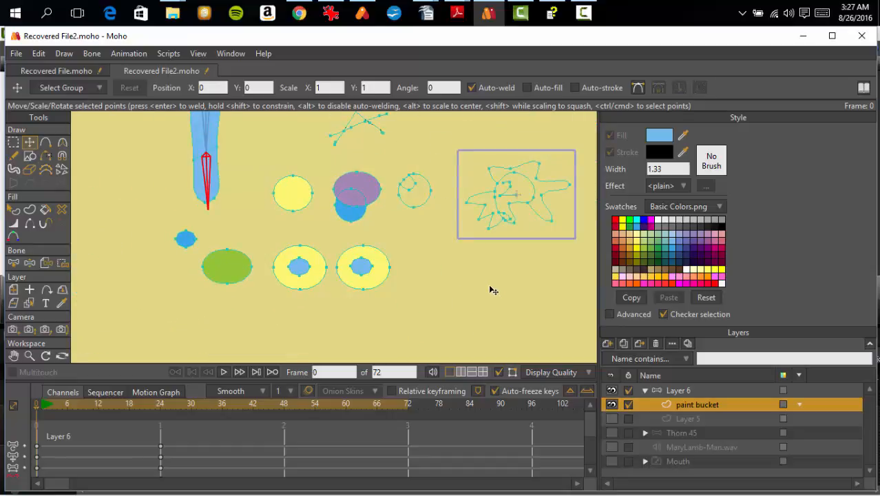
Fill the left lobed region of the freehand shape inside the camera frame medium blue with the Paint Bucket.
drag(490, 287, 298, 321)
scroll(398, 320, down, 3)
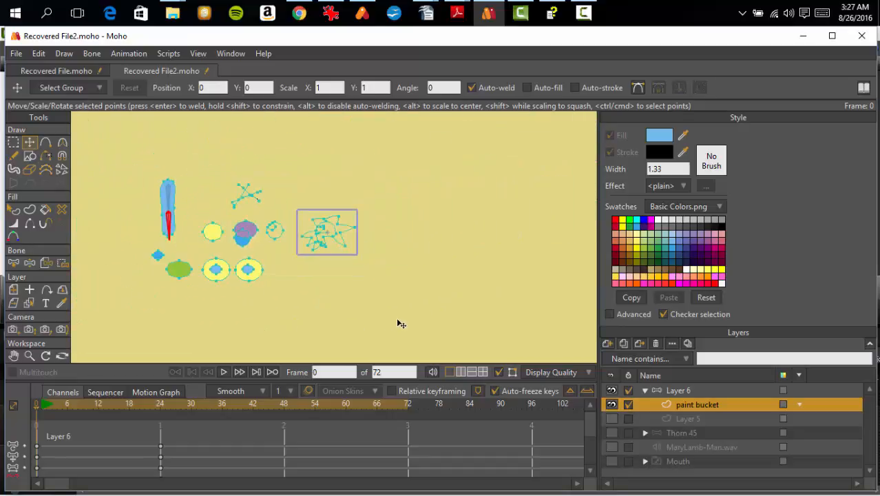
scroll(420, 323, up, 6)
drag(504, 267, 522, 277)
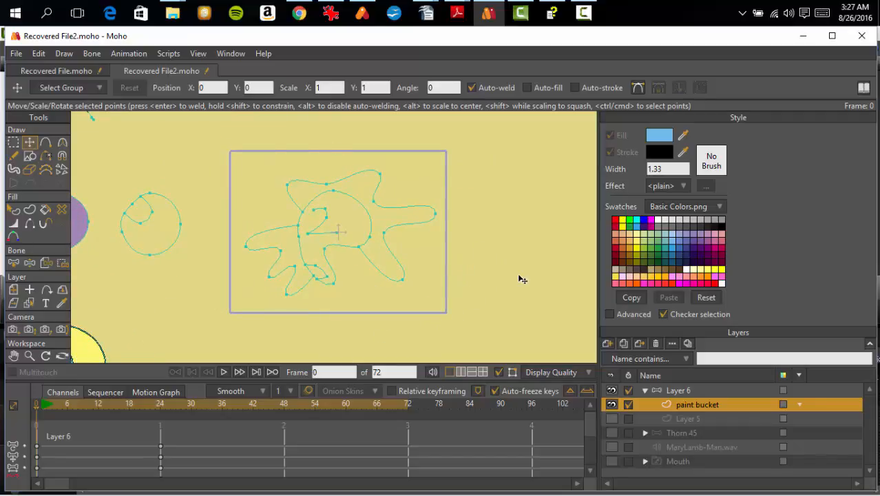
scroll(521, 276, up, 2)
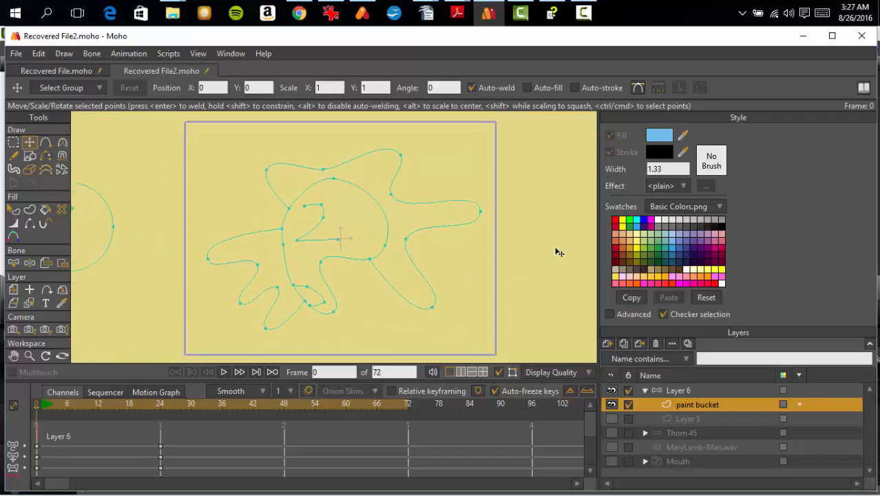
drag(555, 249, 557, 244)
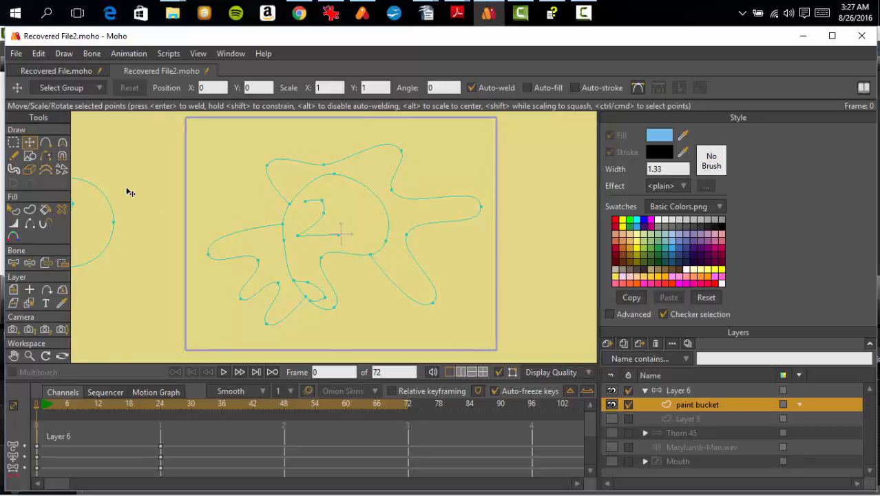
click(46, 209)
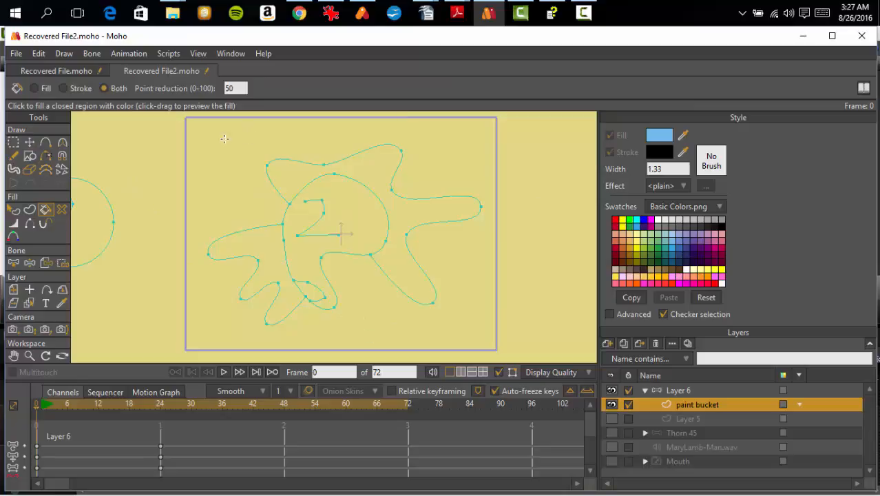
click(673, 252)
click(263, 255)
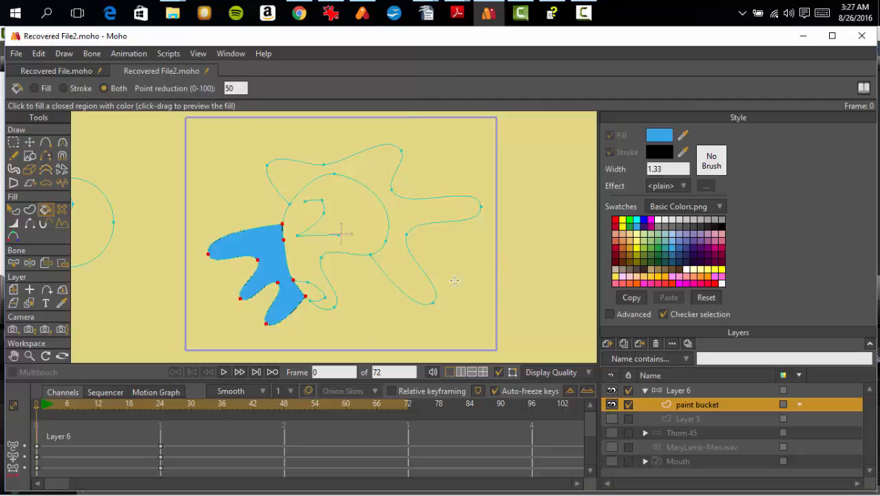
Move the blue lobed region slightly up and to the left.
scroll(327, 291, down, 3)
scroll(331, 288, up, 3)
scroll(334, 280, down, 1)
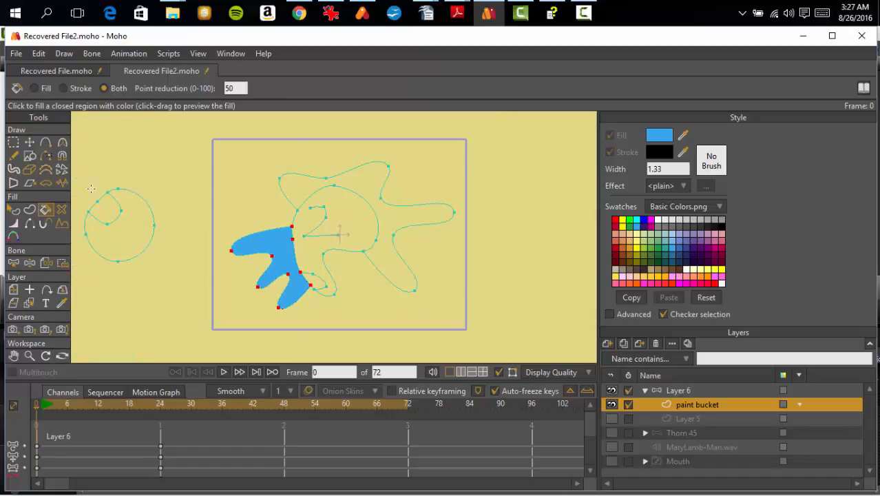
click(31, 143)
mouse_move(274, 265)
mouse_down()
mouse_move(241, 255)
mouse_move(274, 266)
mouse_up()
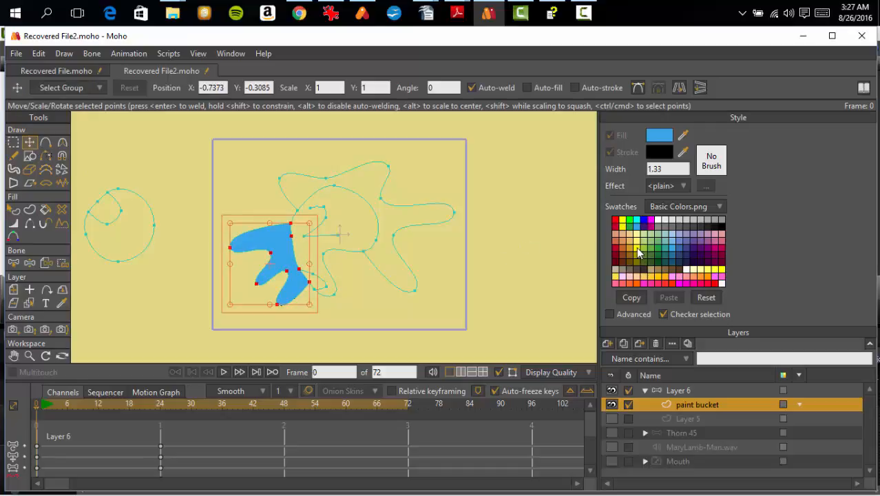
Fill the outer spiky region to the right of the freehand shape's circle yellow with the Paint Bucket.
click(637, 248)
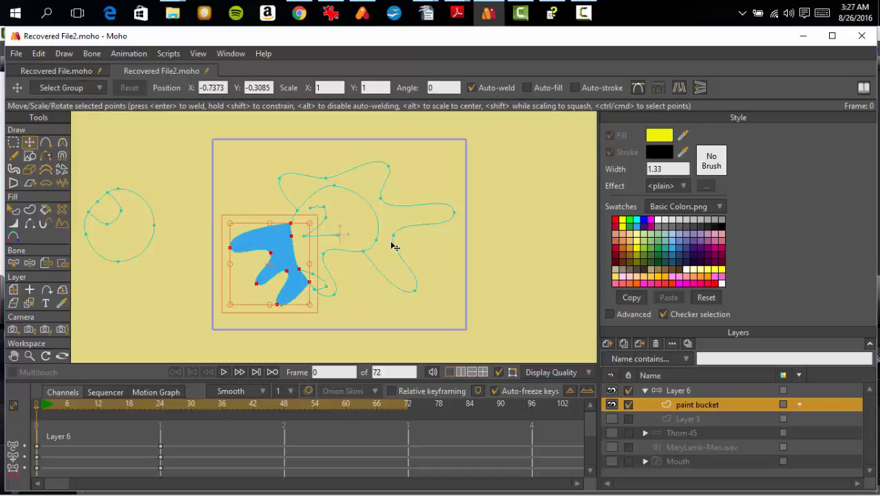
click(46, 209)
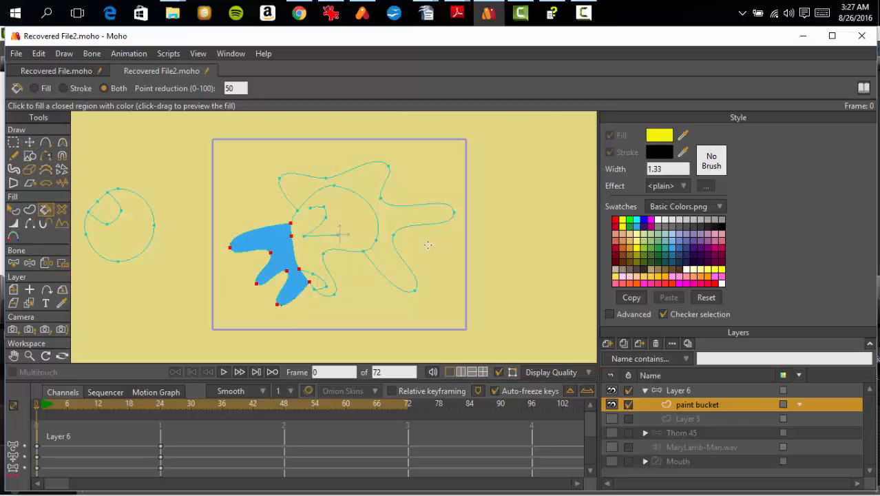
click(381, 257)
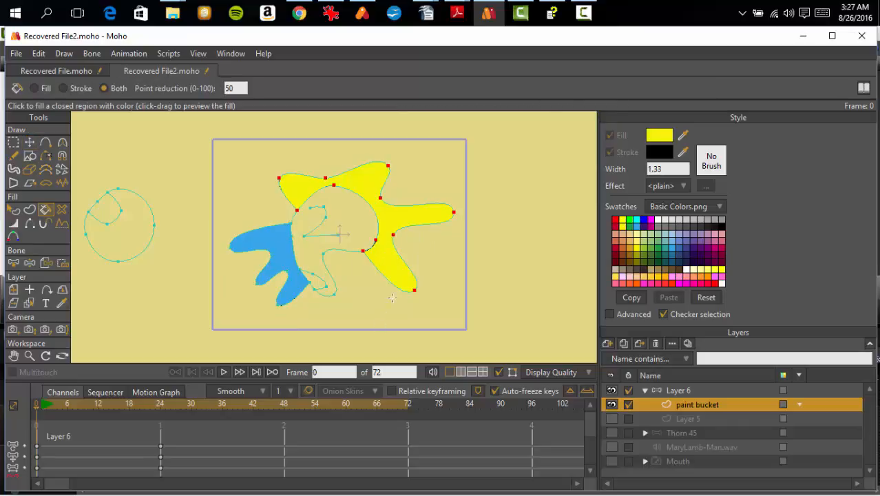
Fill the central region around the open squiggle green with the Paint Bucket, then deselect its points.
click(653, 249)
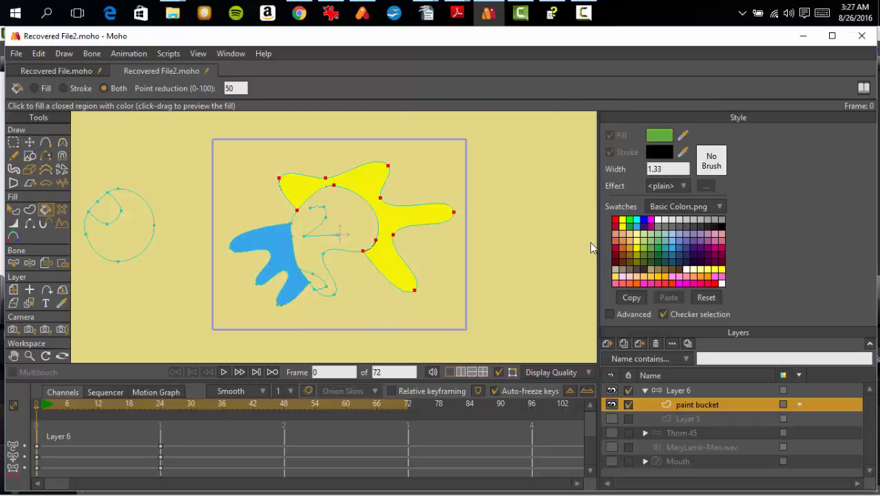
click(356, 221)
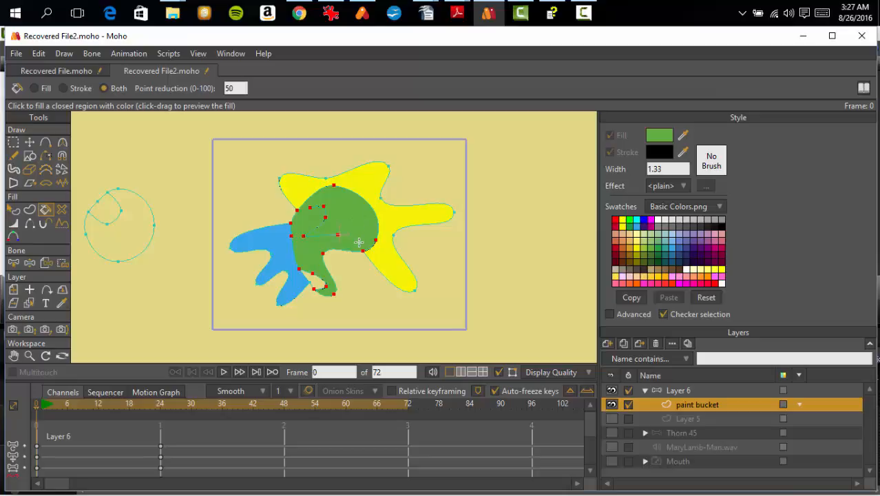
scroll(369, 259, down, 3)
scroll(371, 259, up, 5)
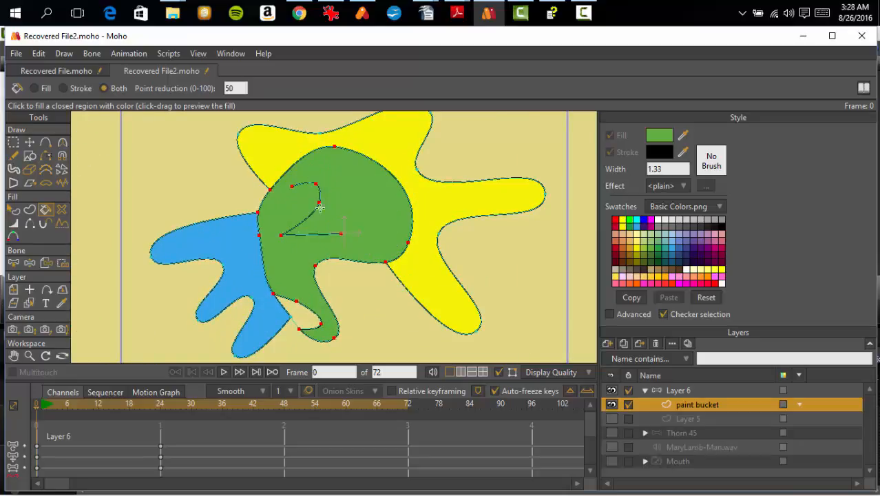
click(13, 142)
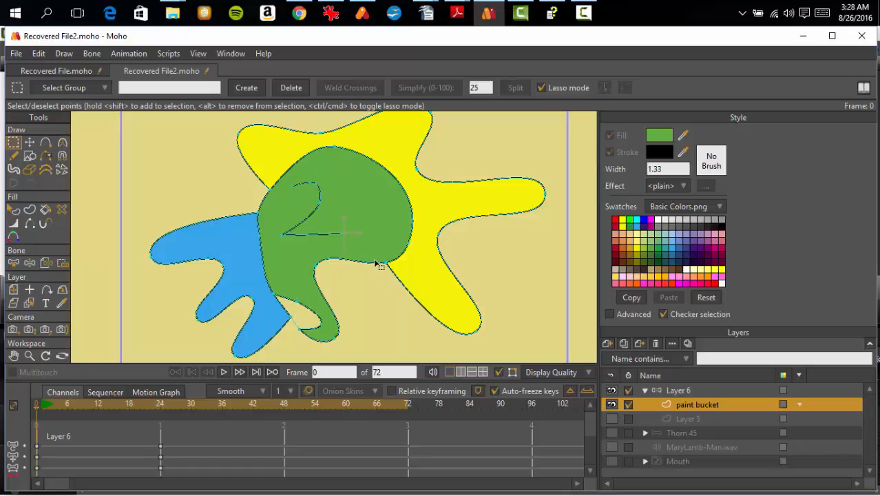
Fill the small unfilled gap between the blue and green regions pink with the Paint Bucket, then deselect it.
scroll(374, 260, up, 1)
scroll(375, 261, down, 2)
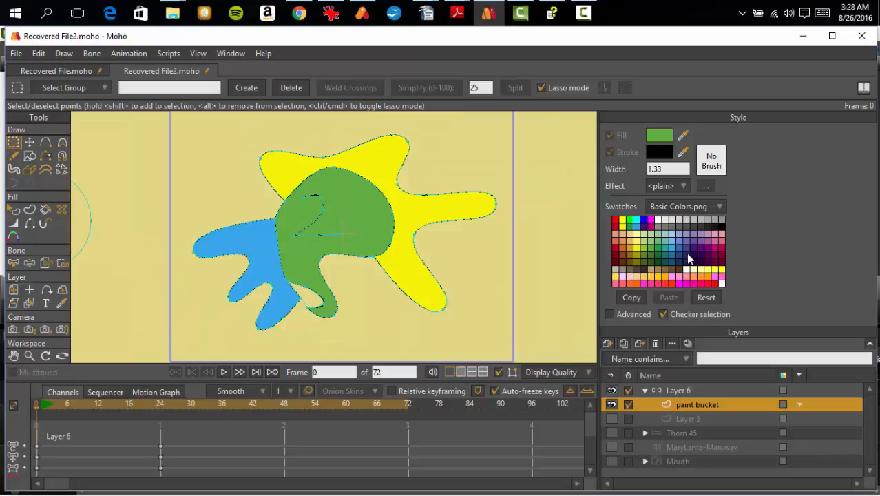
click(715, 234)
click(45, 210)
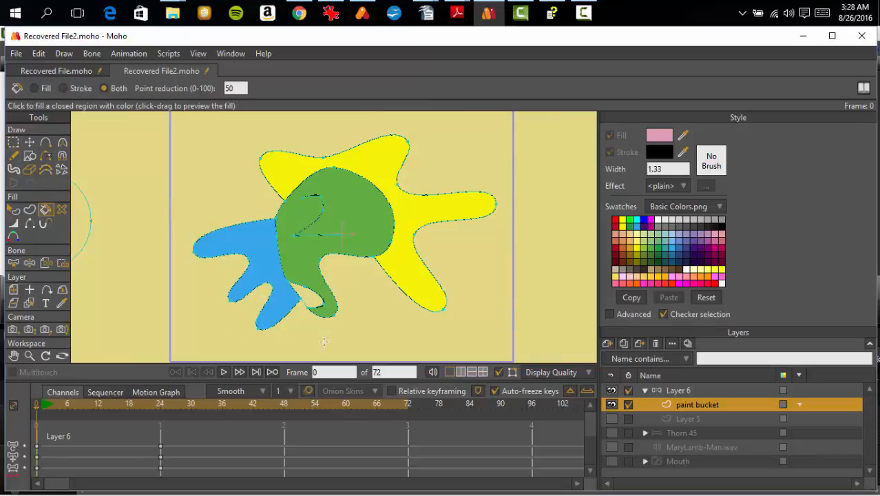
click(311, 300)
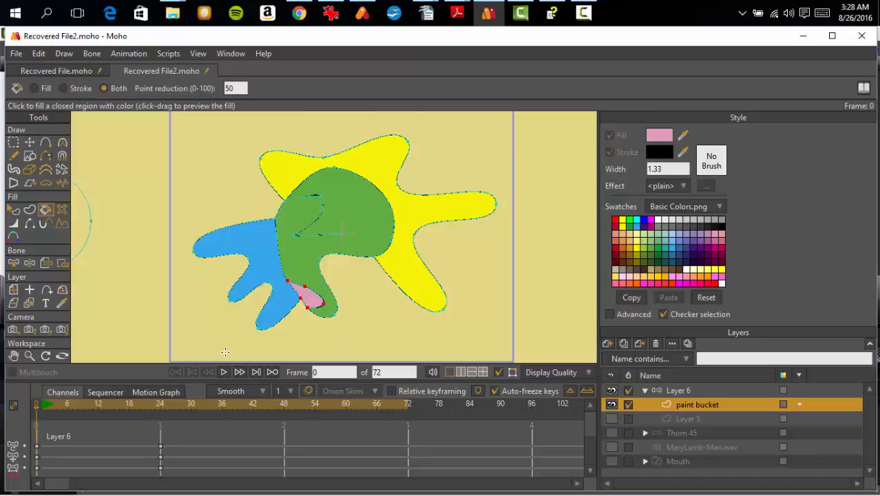
click(13, 142)
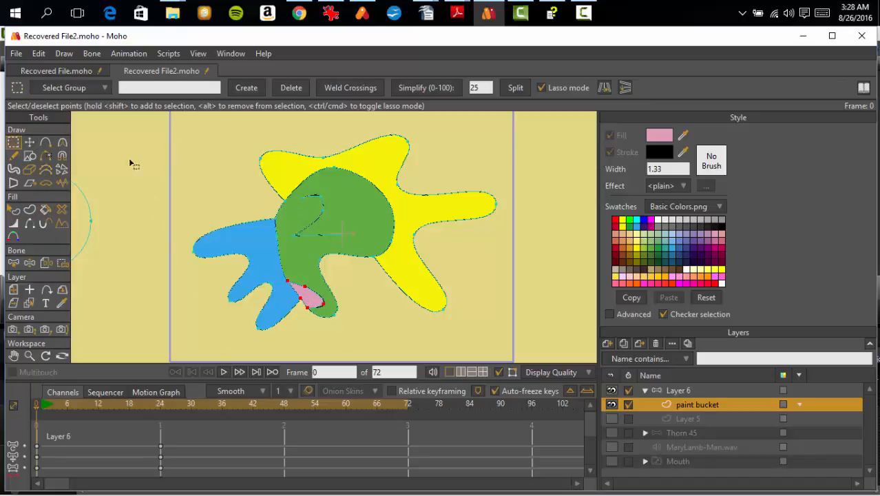
Examine the multicoloured freehand shape alongside the other Paint Bucket examples across the canvas.
scroll(223, 198, down, 2)
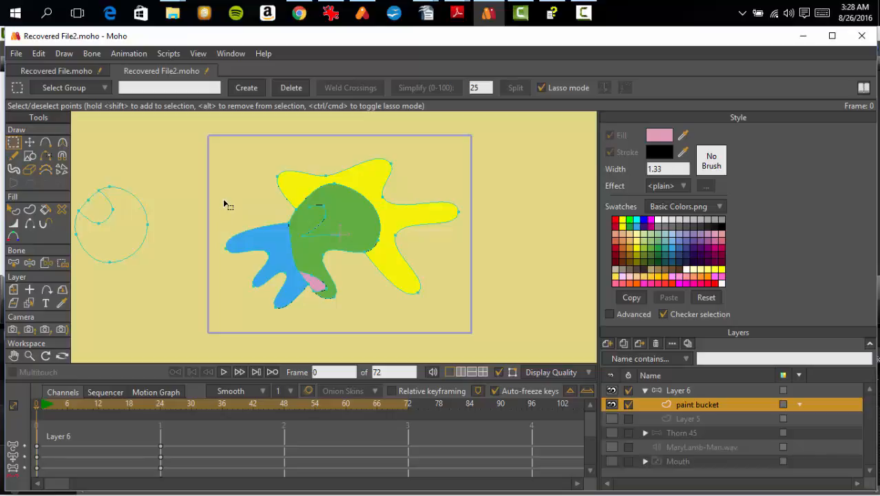
scroll(222, 198, down, 4)
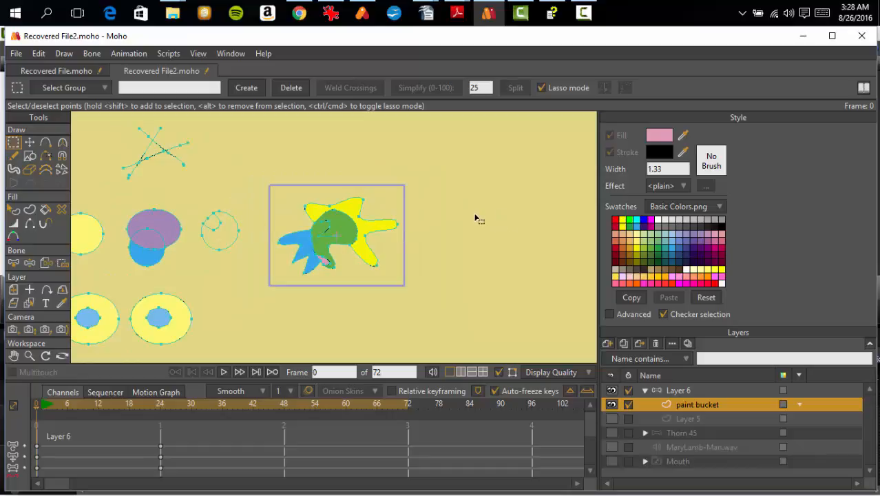
scroll(470, 222, down, 2)
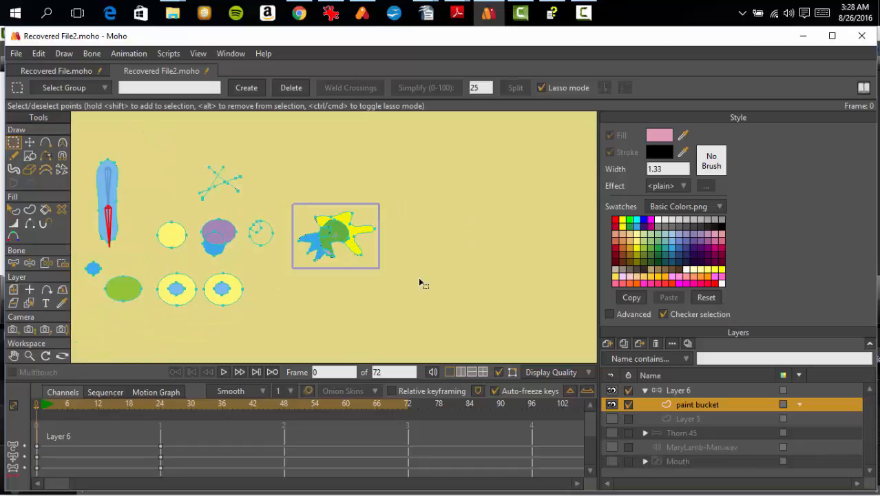
drag(328, 309, 412, 303)
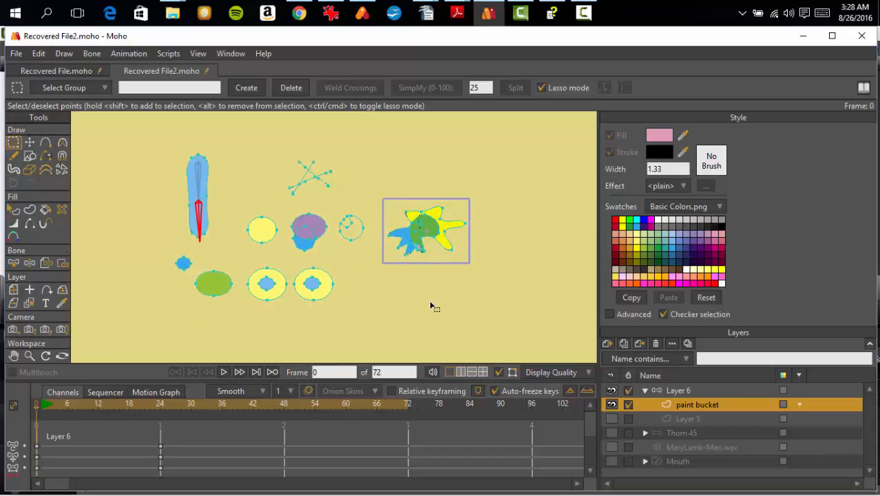
scroll(507, 301, up, 2)
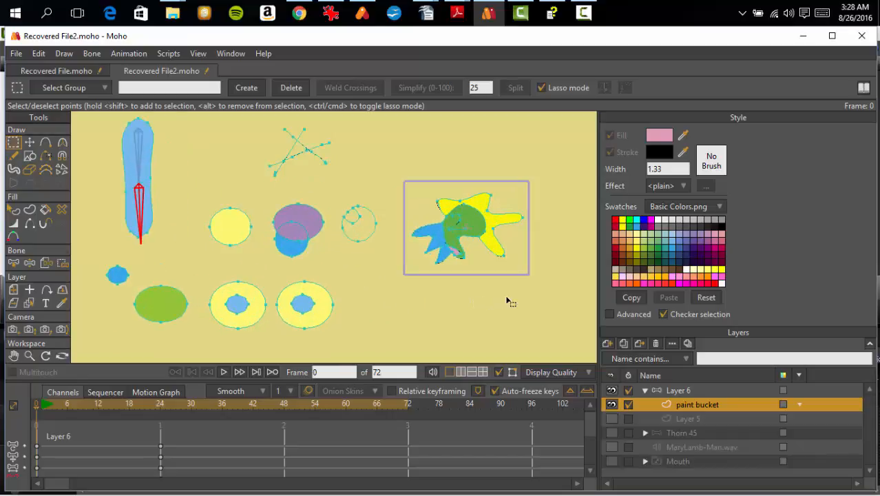
scroll(397, 313, down, 1)
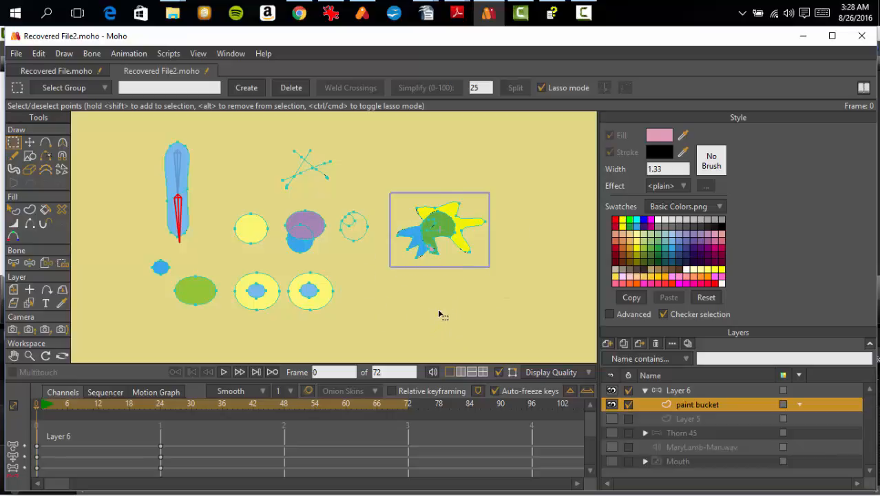
scroll(439, 311, down, 2)
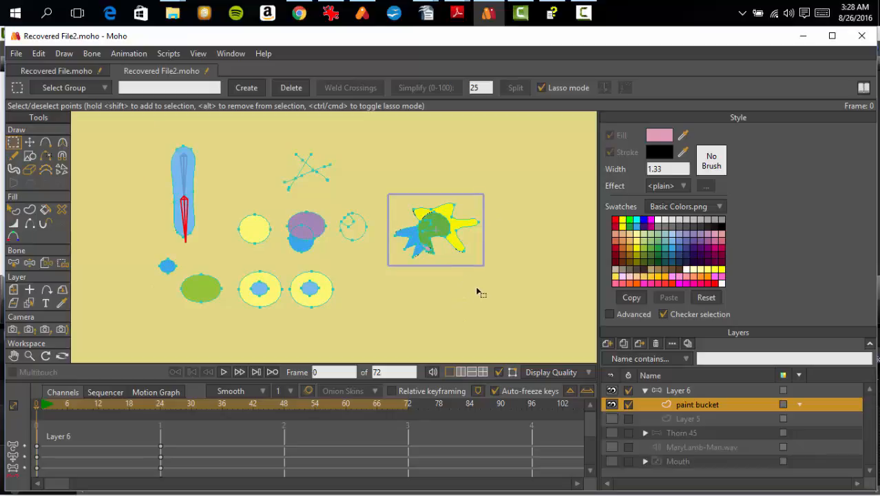
scroll(486, 307, up, 1)
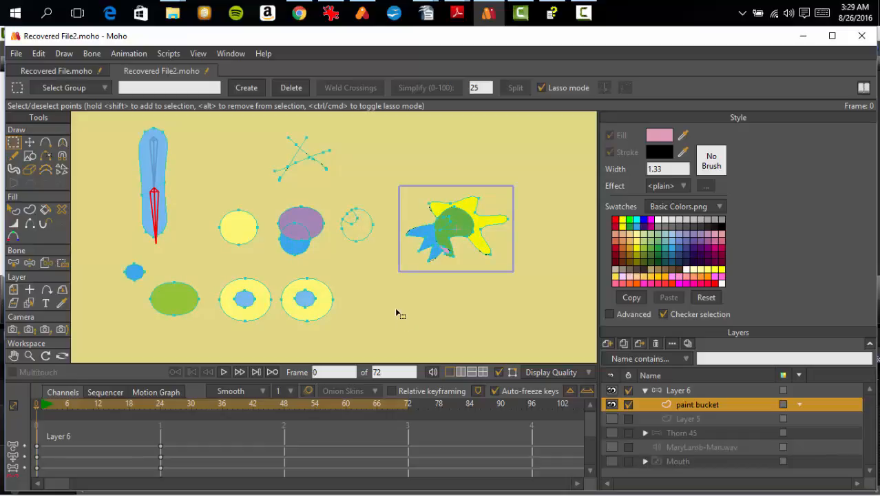
scroll(396, 311, down, 2)
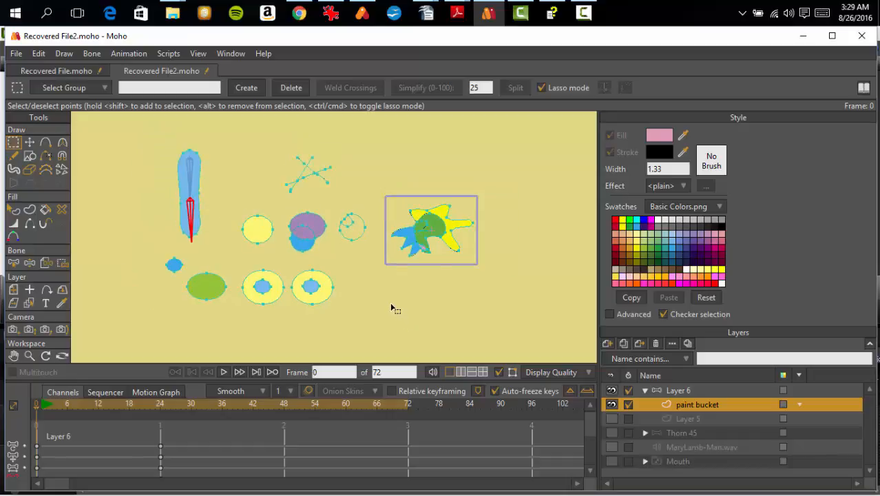